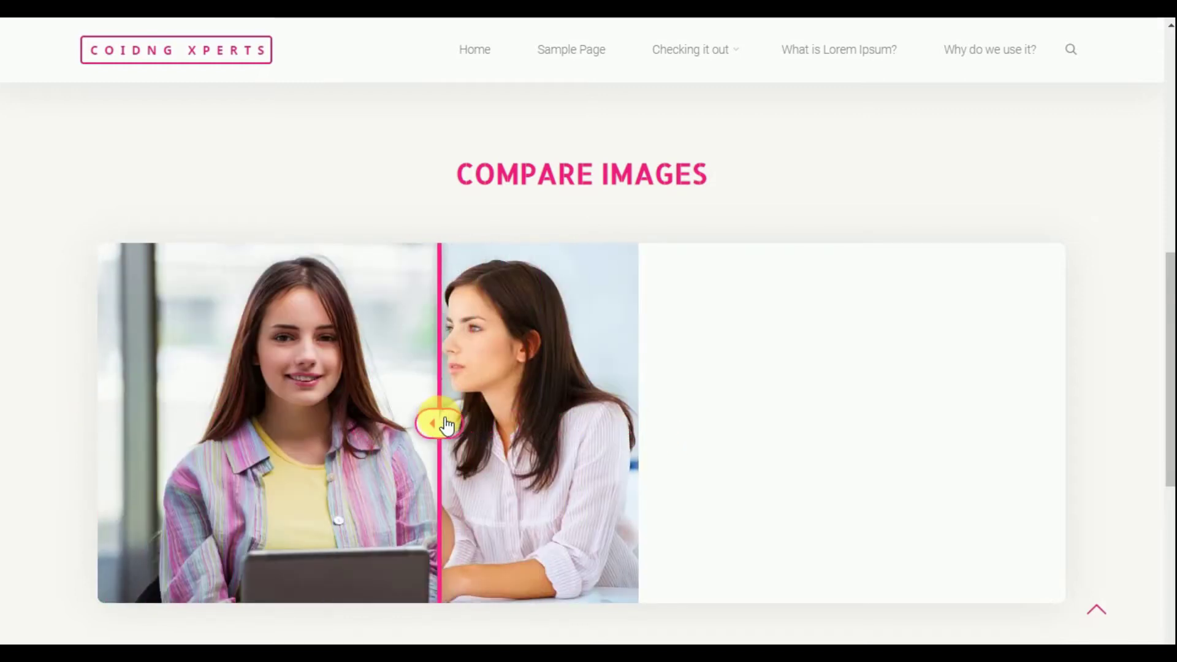
# Examine the Compare Images section of the previewed page, moving the comparison slider back and forth across the two photos.
pyautogui.moveTo(713, 221); pyautogui.dragTo(428, 182)
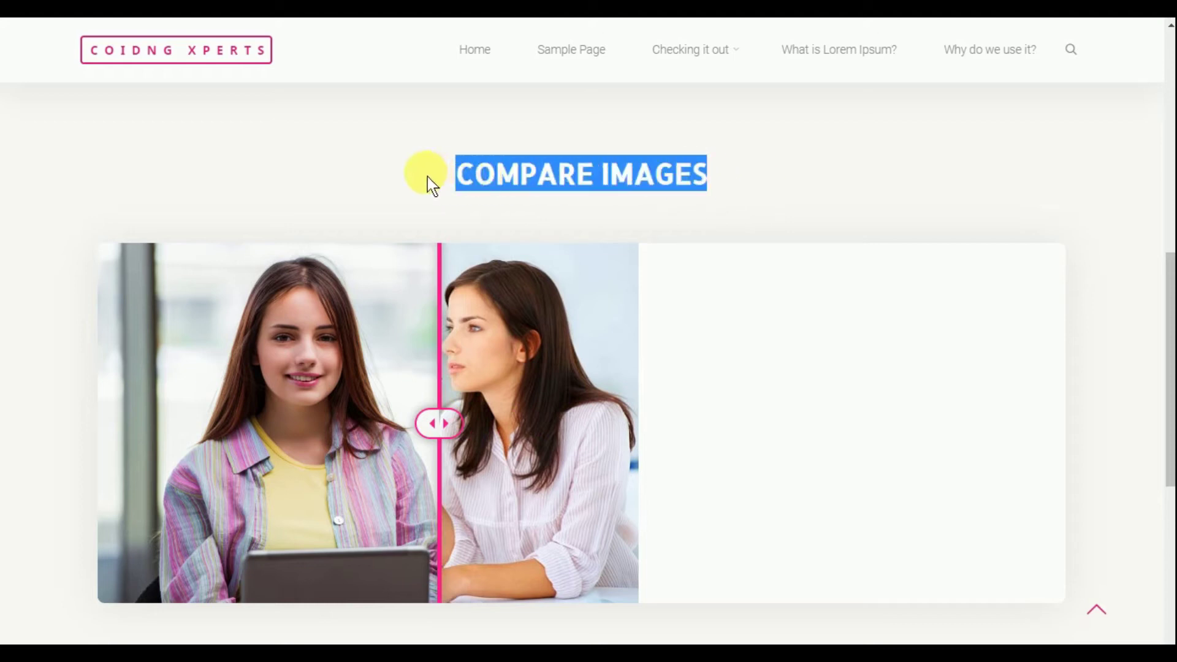
pyautogui.click(678, 173)
pyautogui.moveTo(435, 422); pyautogui.dragTo(533, 444)
pyautogui.scroll(-3, 741, 402)
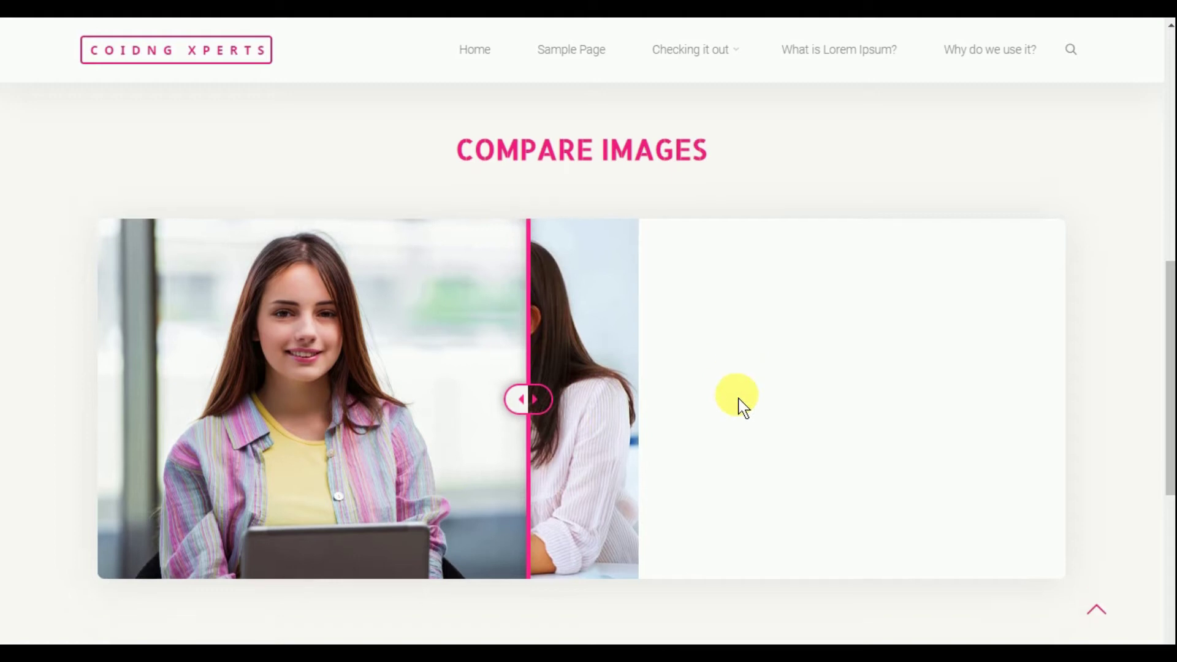
pyautogui.scroll(-3, 741, 402)
pyautogui.scroll(10, 741, 396)
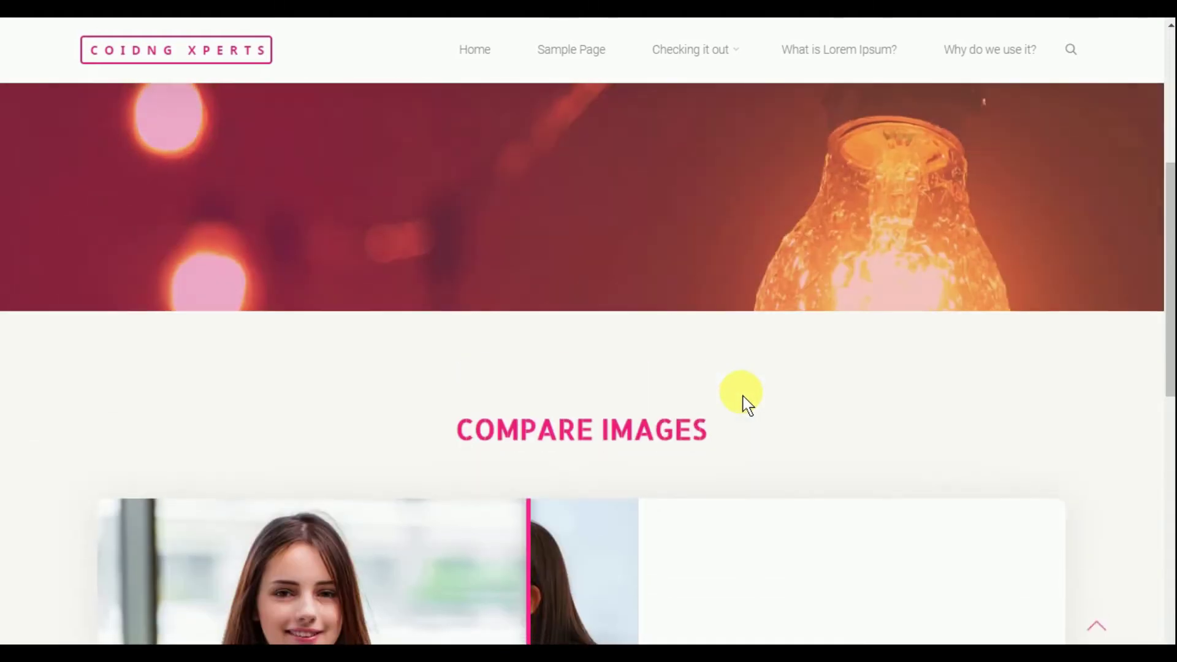
pyautogui.scroll(-8, 745, 390)
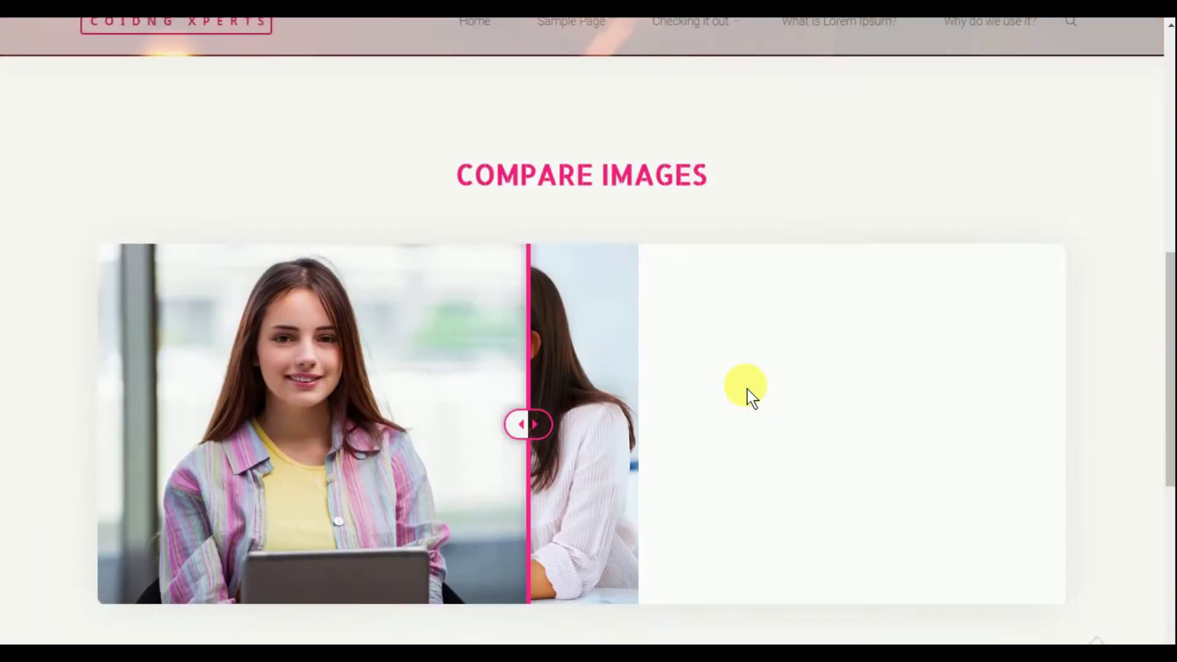
pyautogui.moveTo(573, 282); pyautogui.dragTo(326, 288)
pyautogui.scroll(2, 479, 304)
pyautogui.moveTo(344, 360); pyautogui.dragTo(513, 364)
pyautogui.scroll(2, 514, 364)
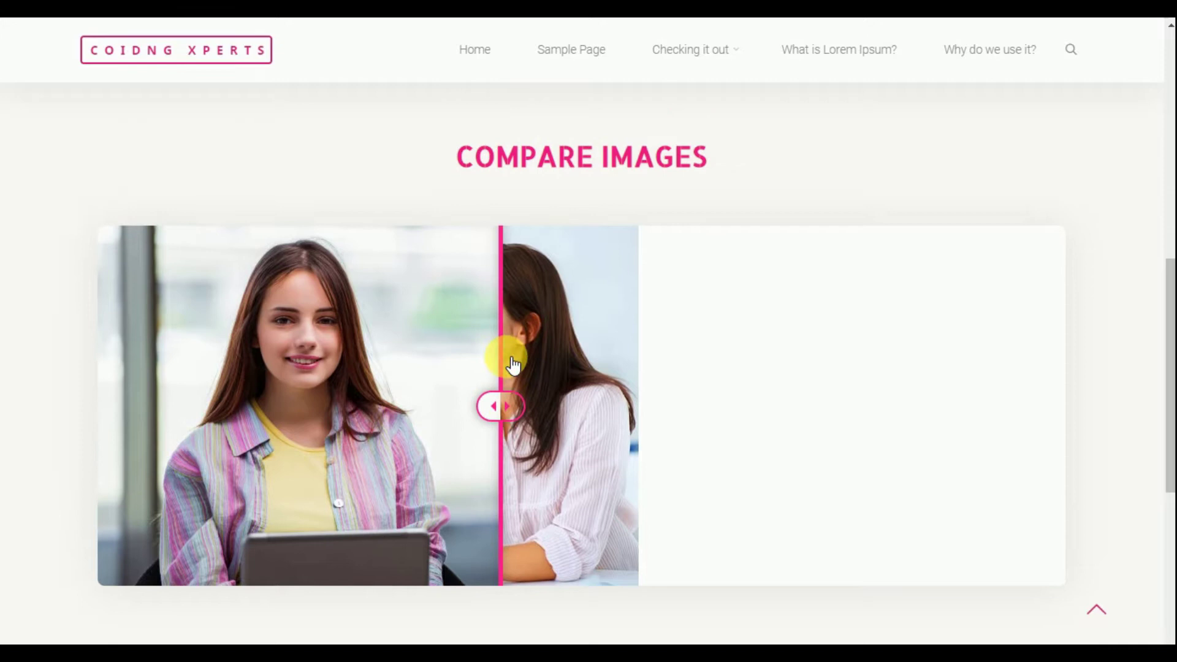
# Leave full-screen view and open the site's list of installed plugins in the WordPress admin.
pyautogui.press('F11')
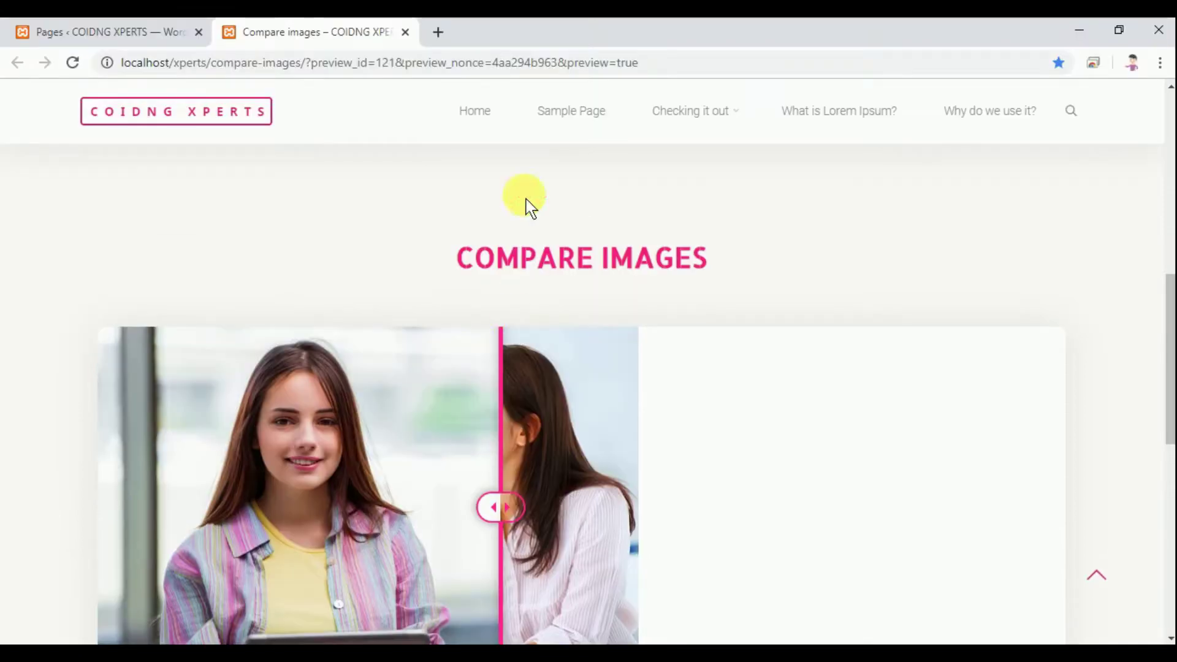
pyautogui.click(159, 29)
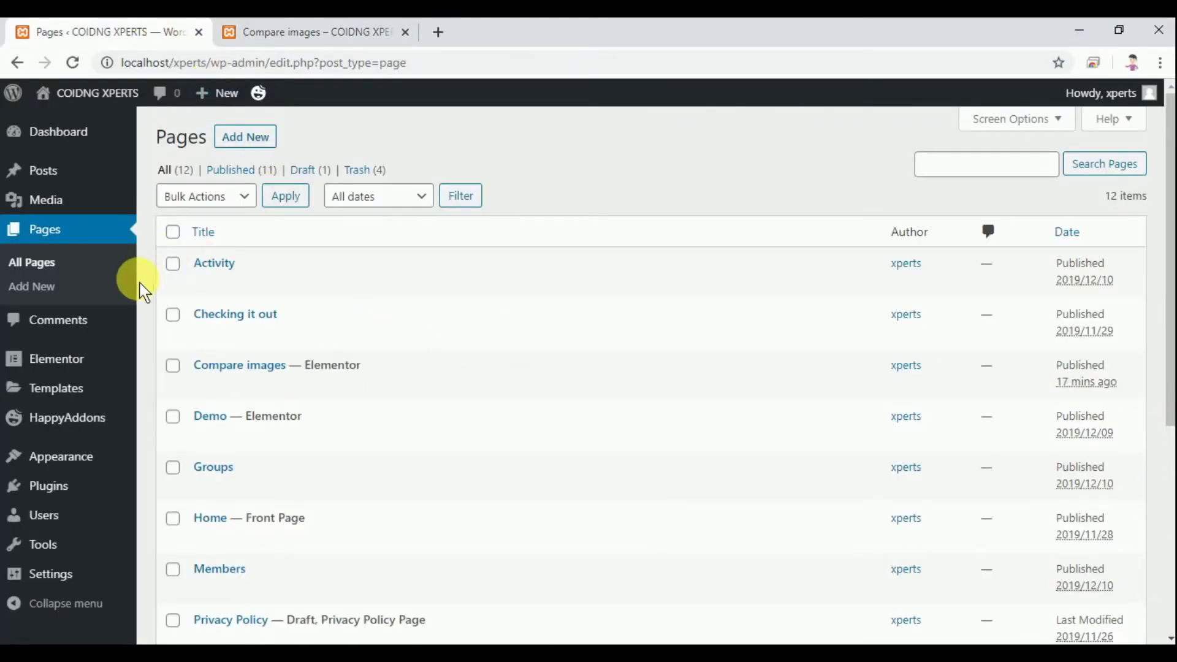
pyautogui.scroll(-3, 74, 343)
pyautogui.moveTo(81, 489)
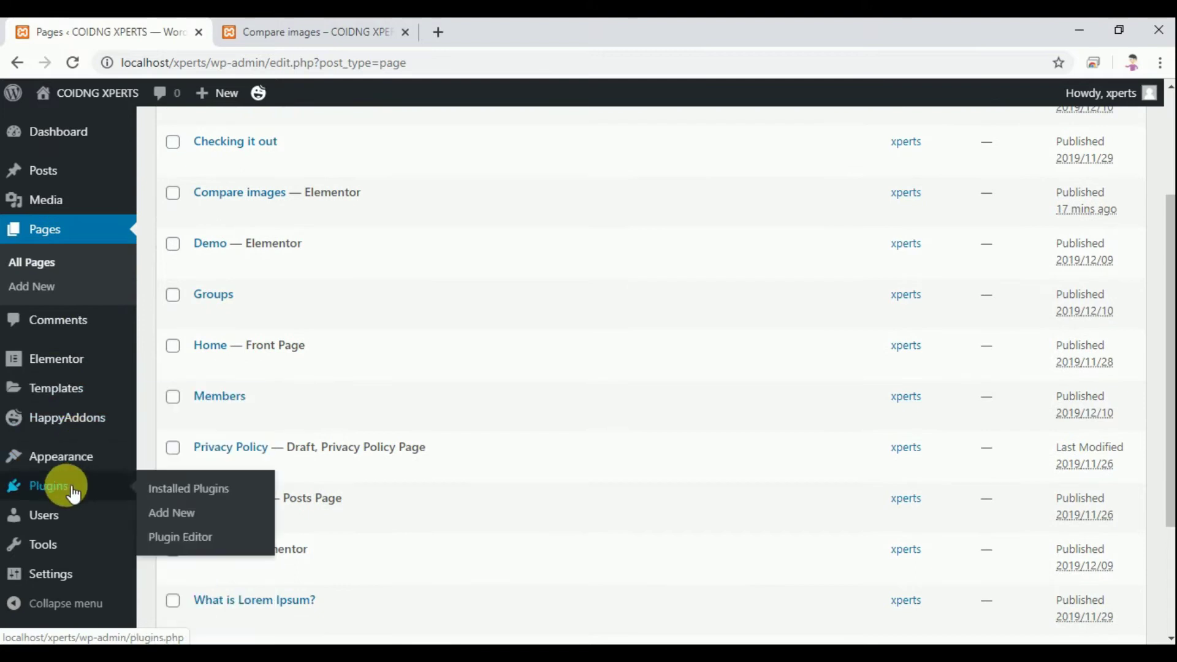
pyautogui.click(200, 490)
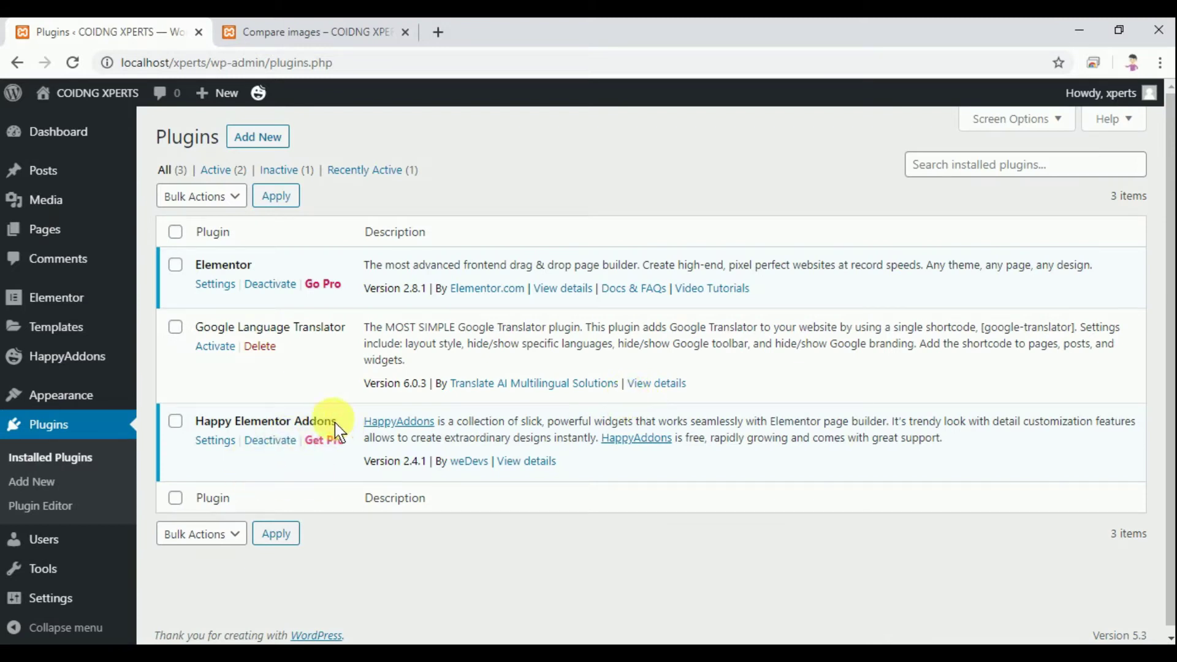
# Copy the plugin name Happy Elementor Addons and search the plugin directory for it.
pyautogui.moveTo(336, 421); pyautogui.dragTo(207, 424)
pyautogui.rightClick(239, 424)
pyautogui.click(255, 434)
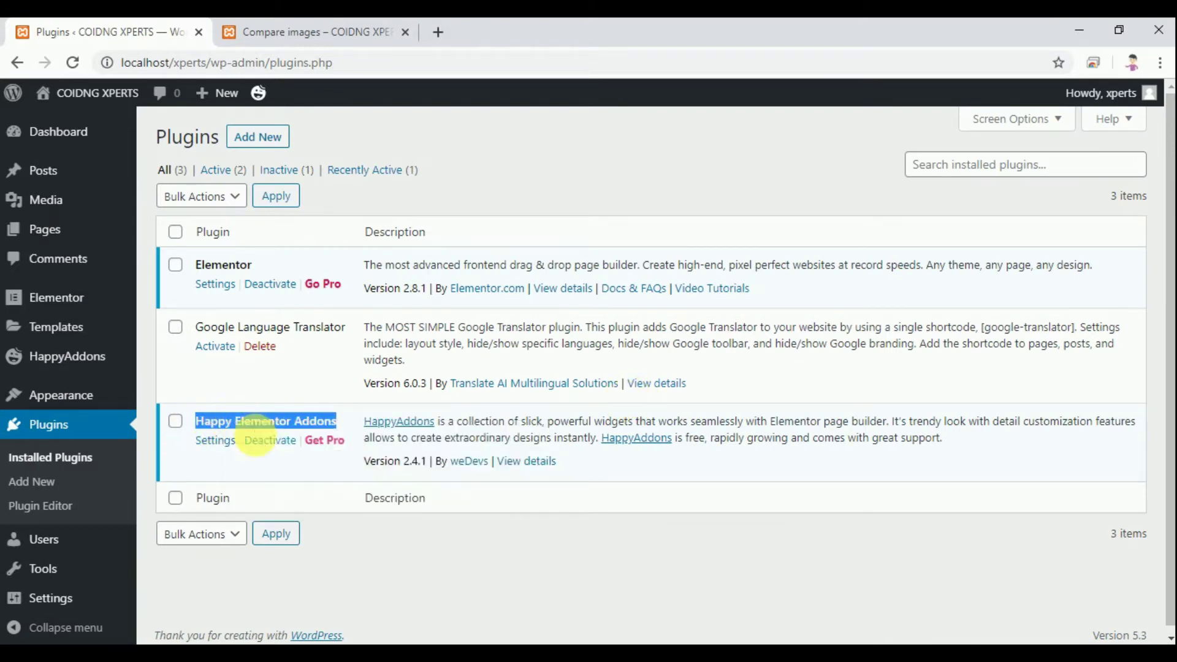
pyautogui.click(257, 136)
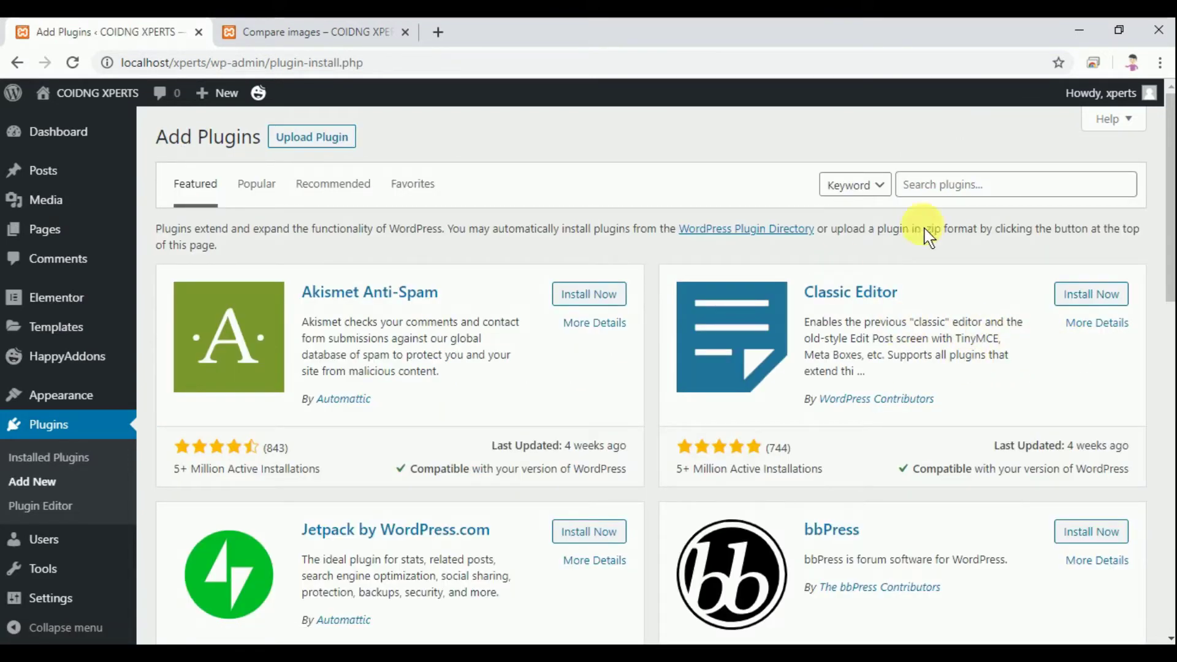
pyautogui.click(962, 187)
pyautogui.rightClick(962, 193)
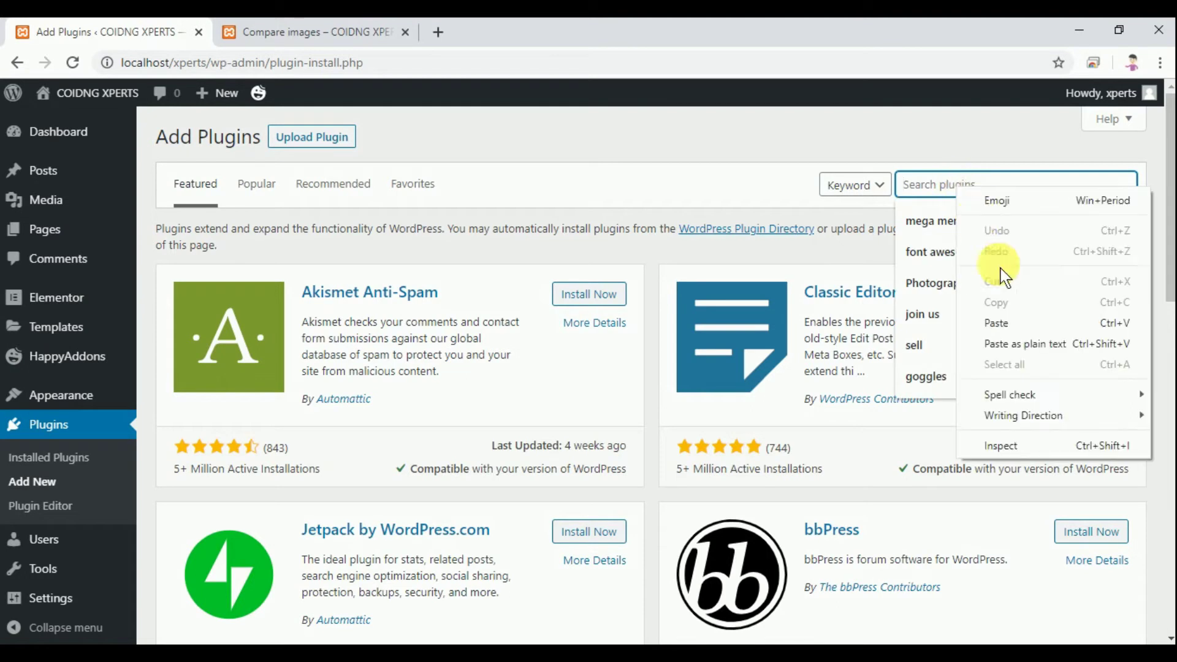
pyautogui.click(999, 341)
# Examine the search term and the Happy Elementor Addons entry in the results, including its description and installation status.
pyautogui.hotkey('ctrl', '+')
pyautogui.hotkey('ctrl', '+')
pyautogui.hotkey('ctrl', '+')
pyautogui.hotkey('ctrl', '+')
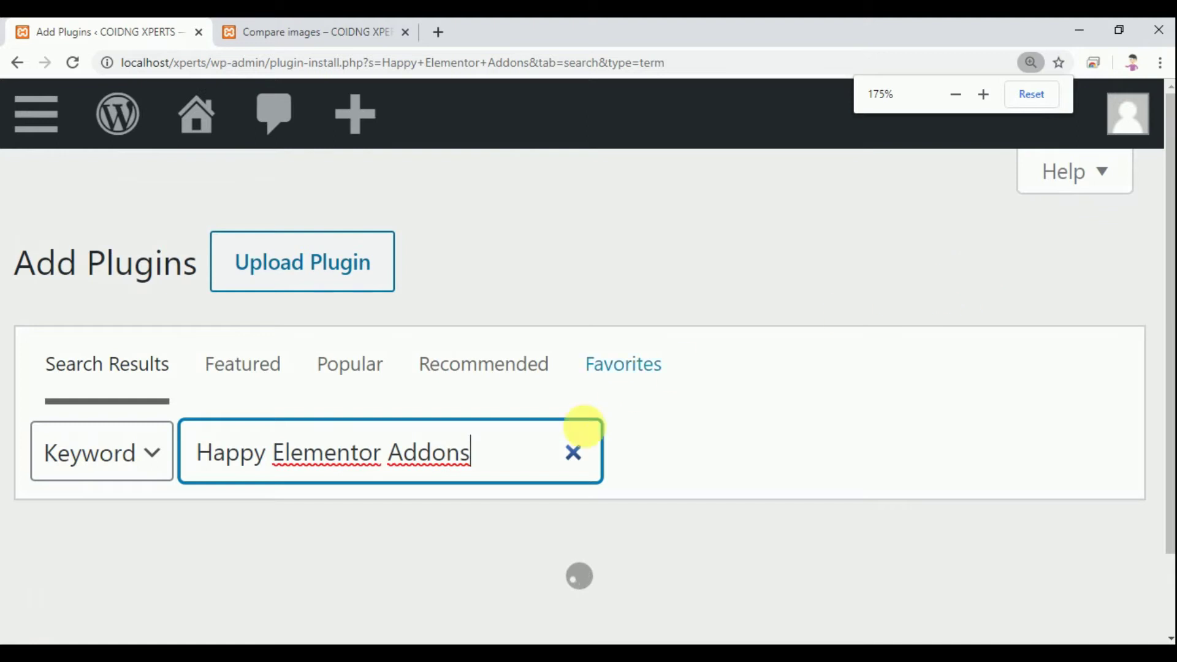
pyautogui.moveTo(499, 464); pyautogui.dragTo(196, 451)
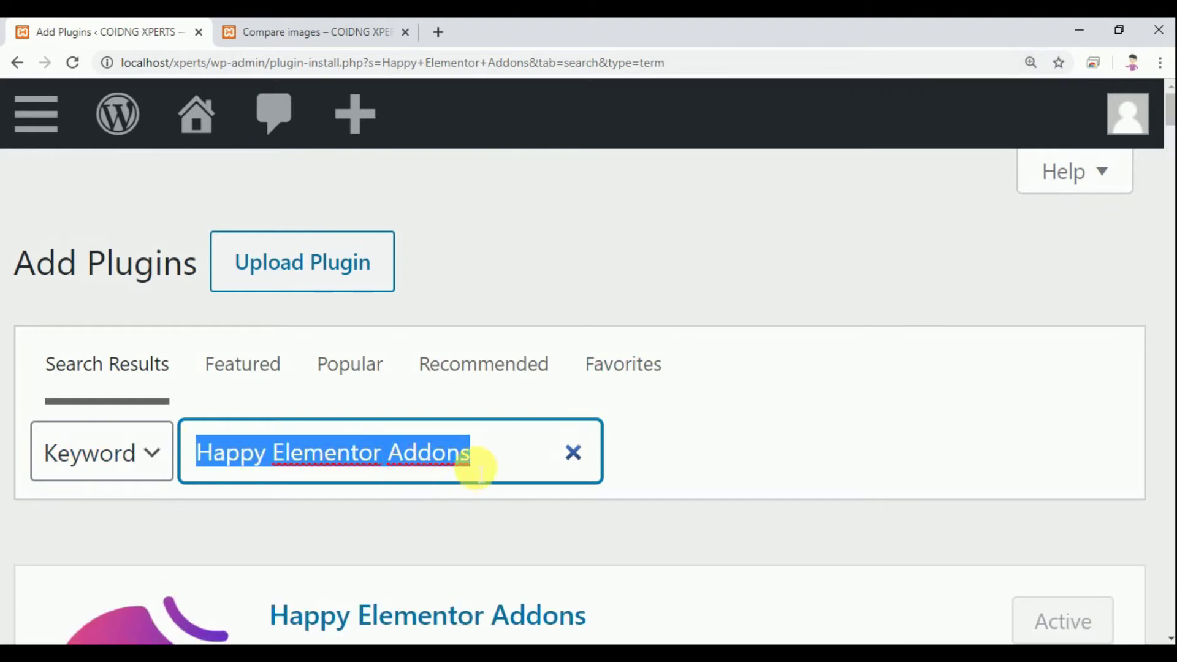
pyautogui.click(500, 463)
pyautogui.hotkey('ctrl', '0')
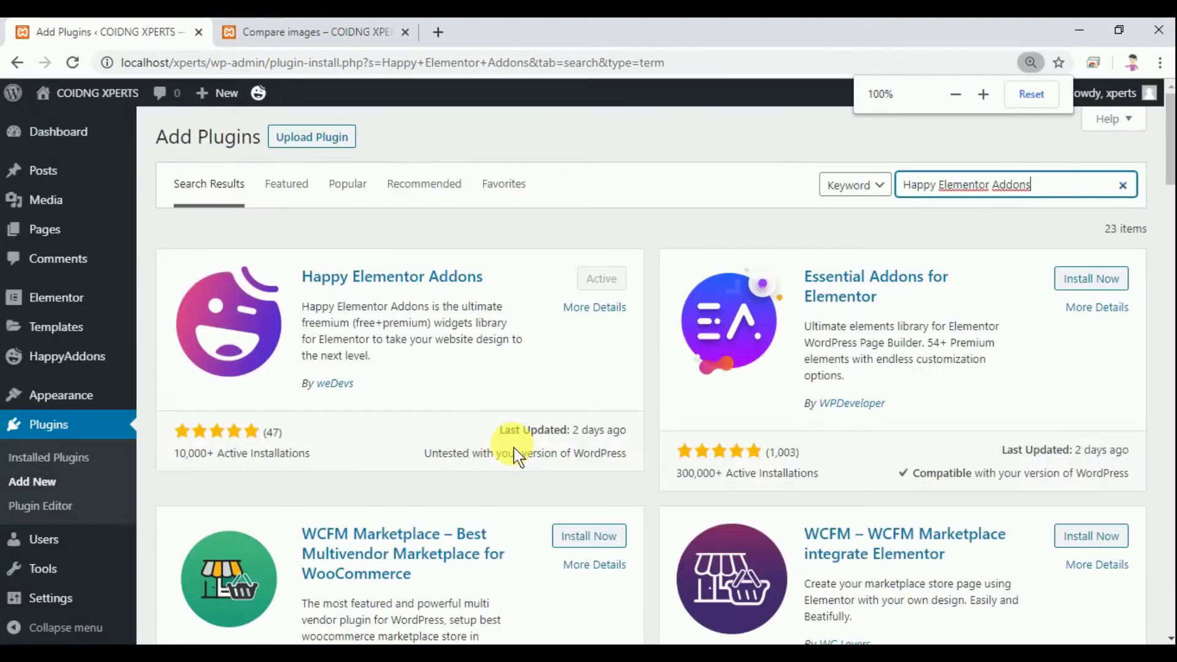
pyautogui.click(592, 283)
pyautogui.moveTo(512, 279); pyautogui.dragTo(282, 277)
pyautogui.click(509, 285)
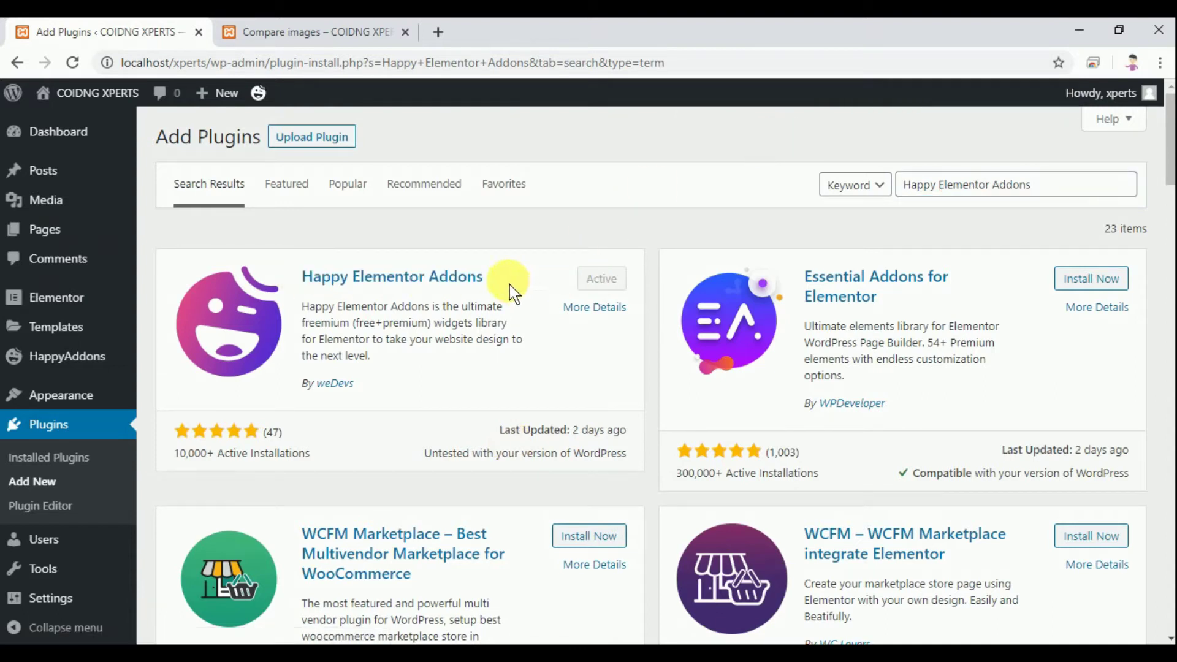
pyautogui.moveTo(431, 399); pyautogui.dragTo(504, 392)
pyautogui.click(413, 366)
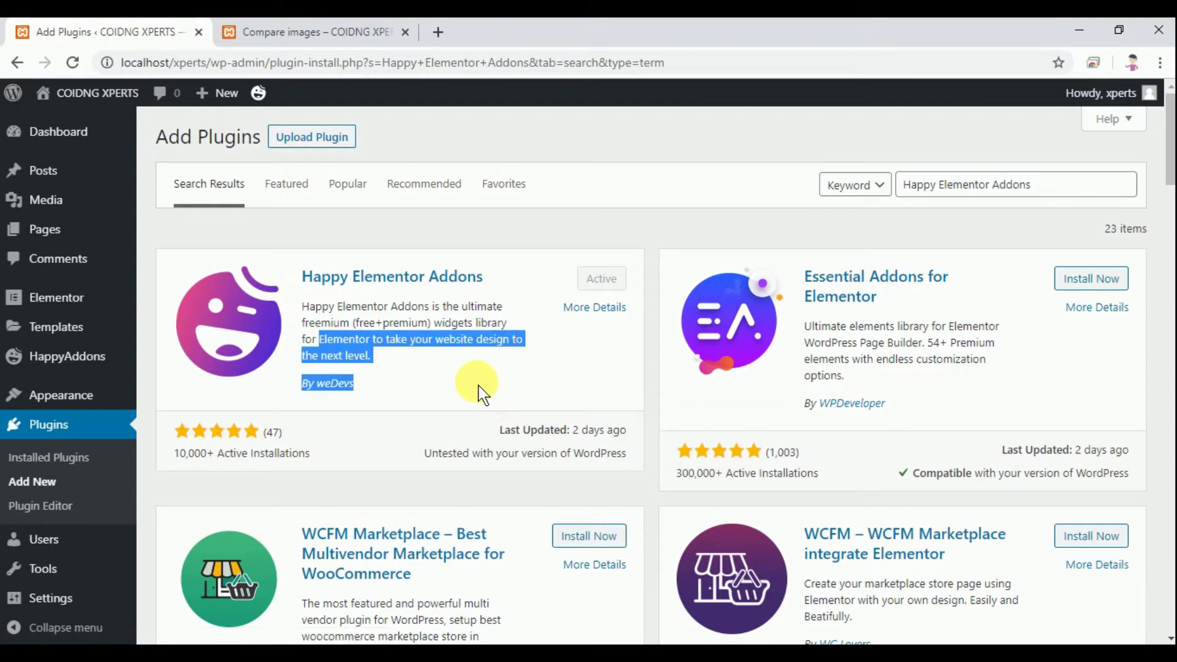
pyautogui.hotkey('ctrl', '+')
pyautogui.hotkey('ctrl', '+')
pyautogui.click(573, 468)
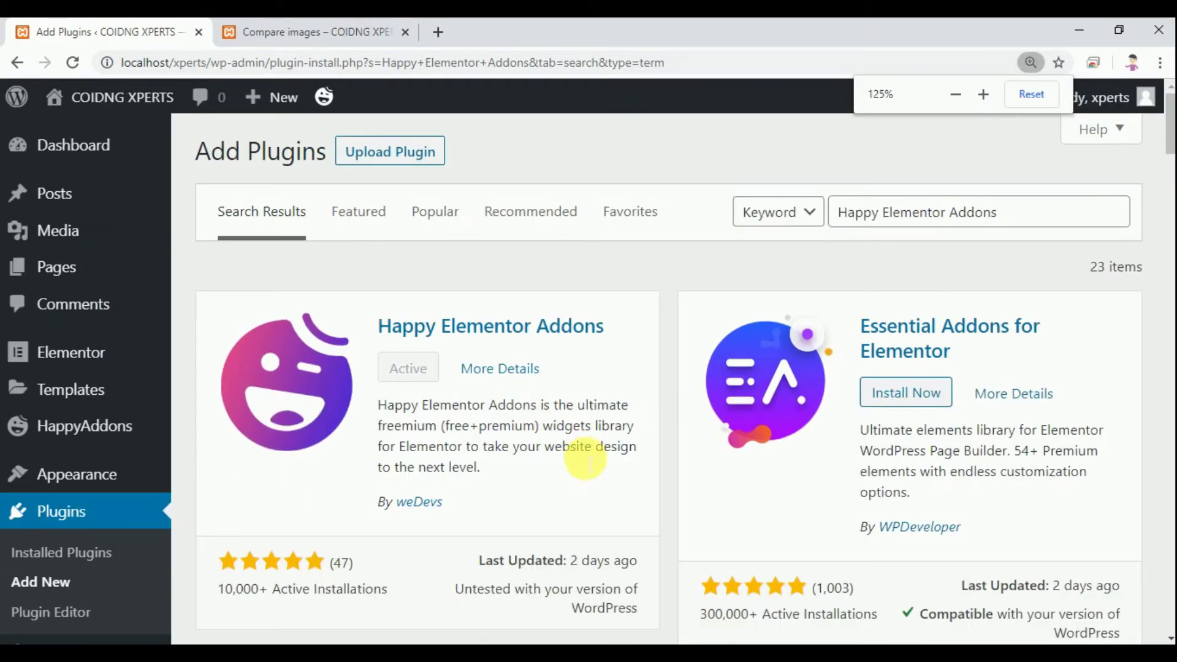
pyautogui.hotkey('ctrl', '-')
pyautogui.hotkey('ctrl', '-')
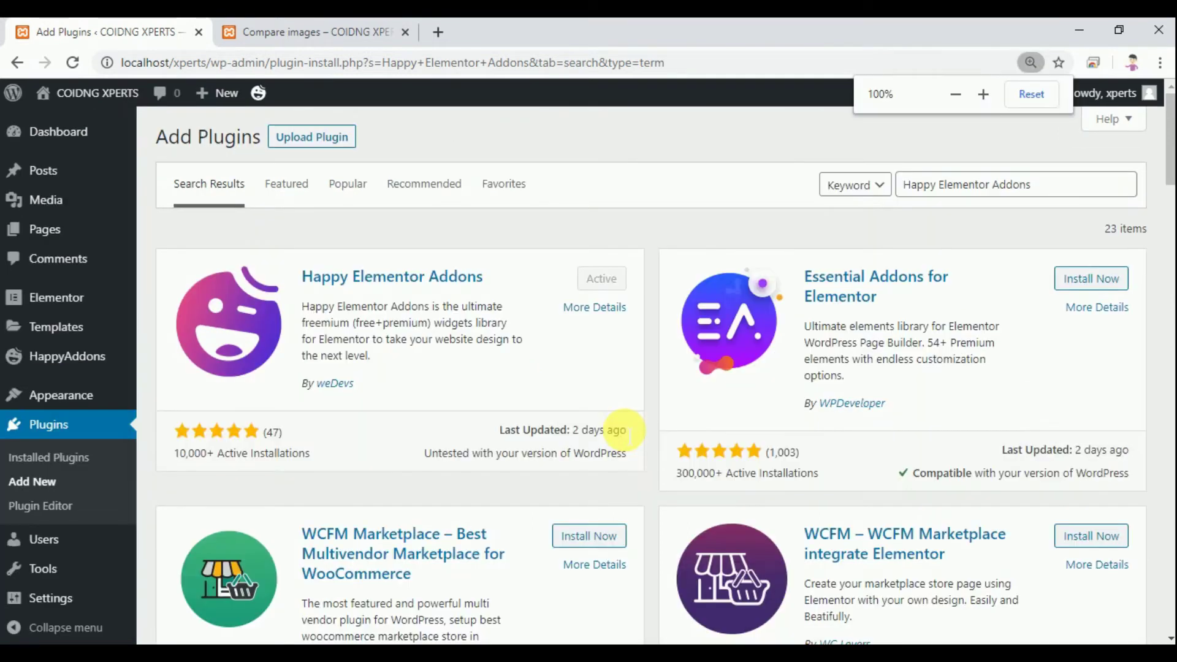
pyautogui.click(1057, 193)
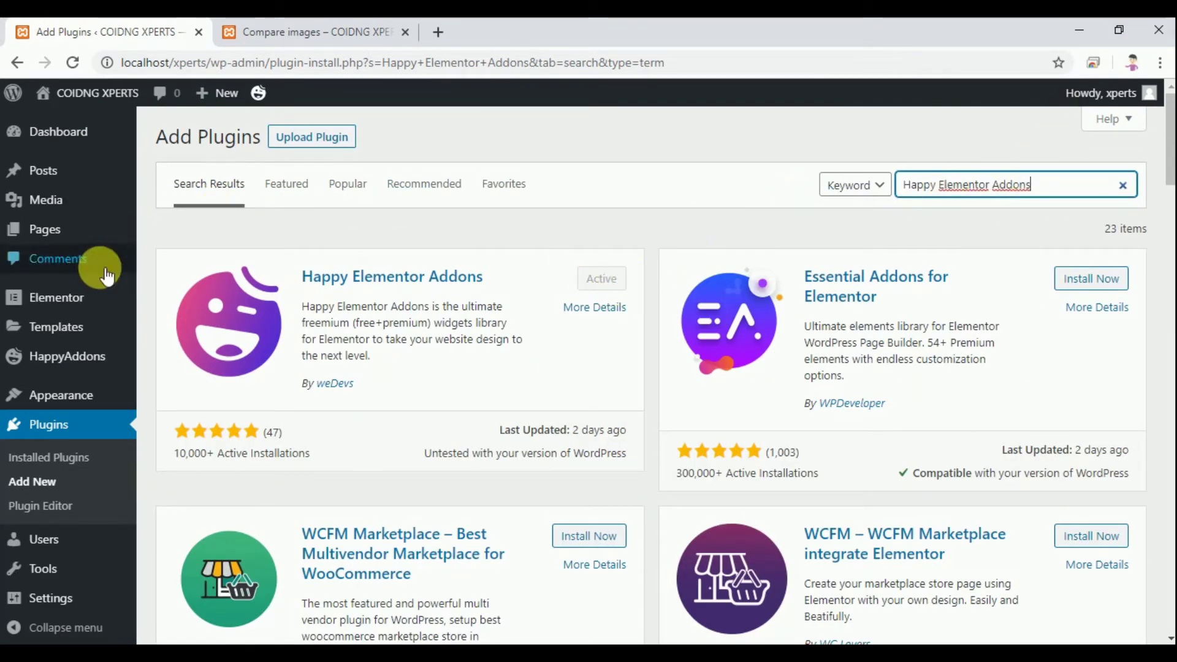
# Create a new page titled Images.
pyautogui.click(79, 227)
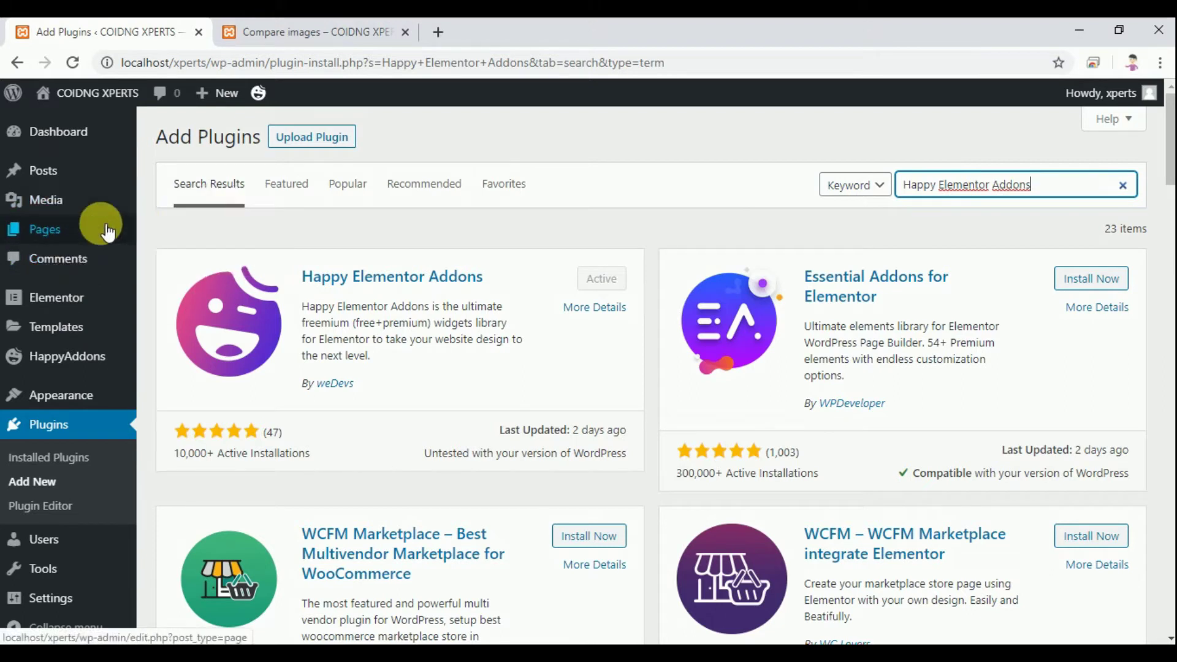
pyautogui.click(159, 231)
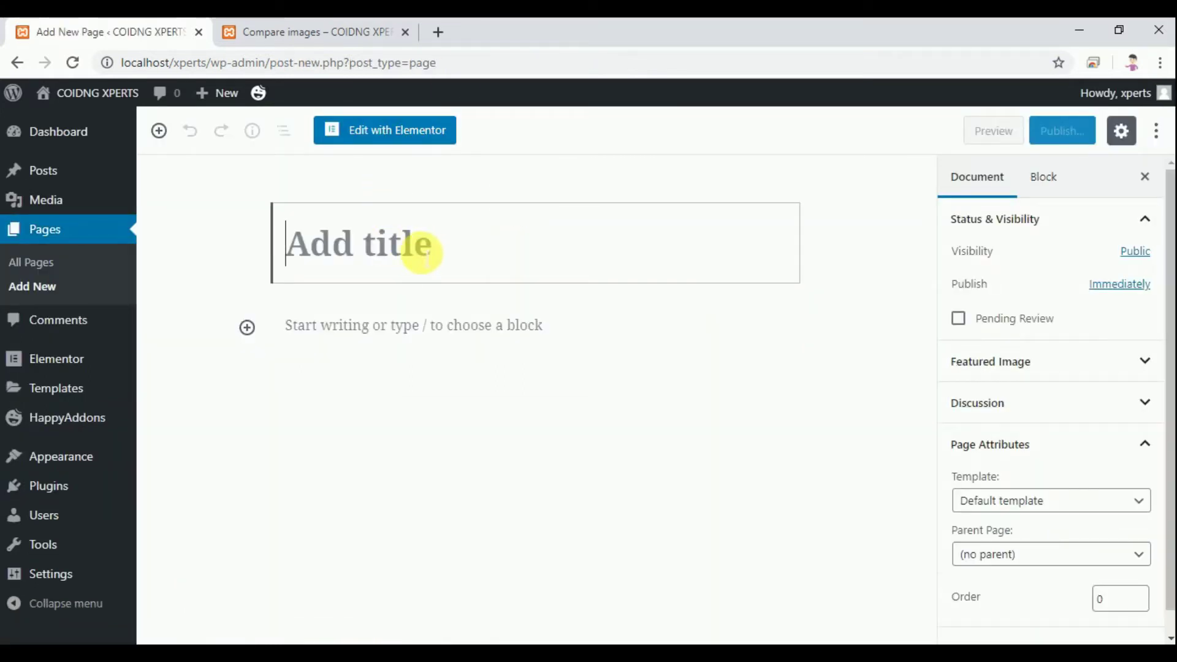
pyautogui.write('i')
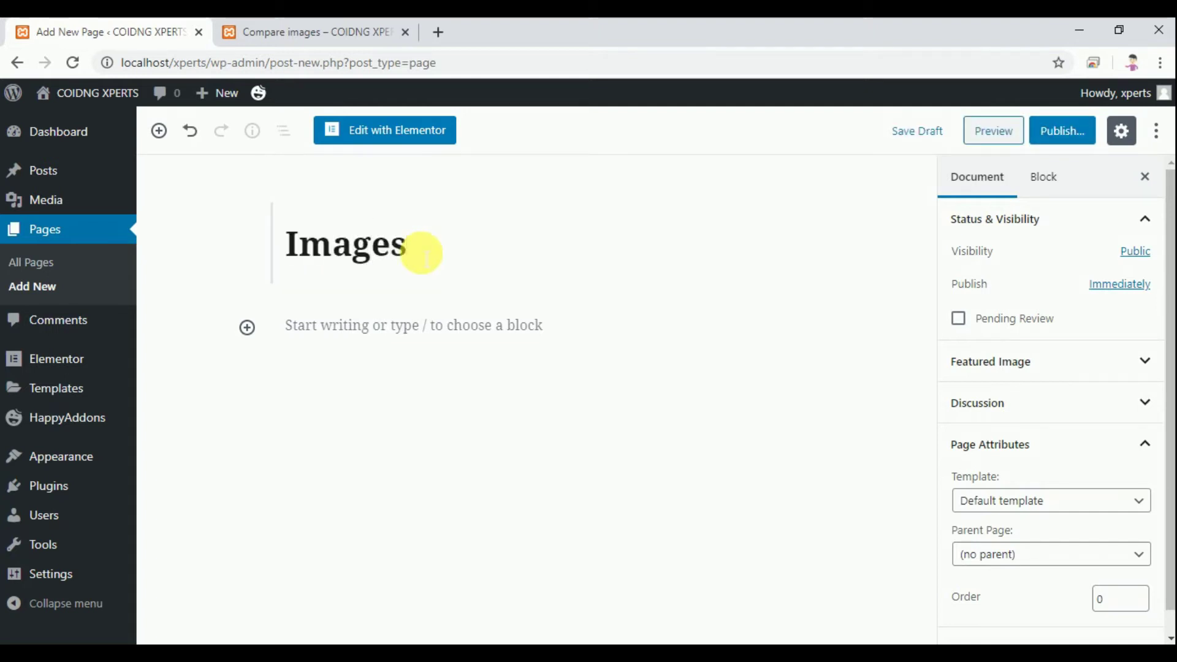
# Set the Images page template to Elementor Full Width and publish the page.
pyautogui.scroll(-1, 1078, 493)
pyautogui.click(1060, 484)
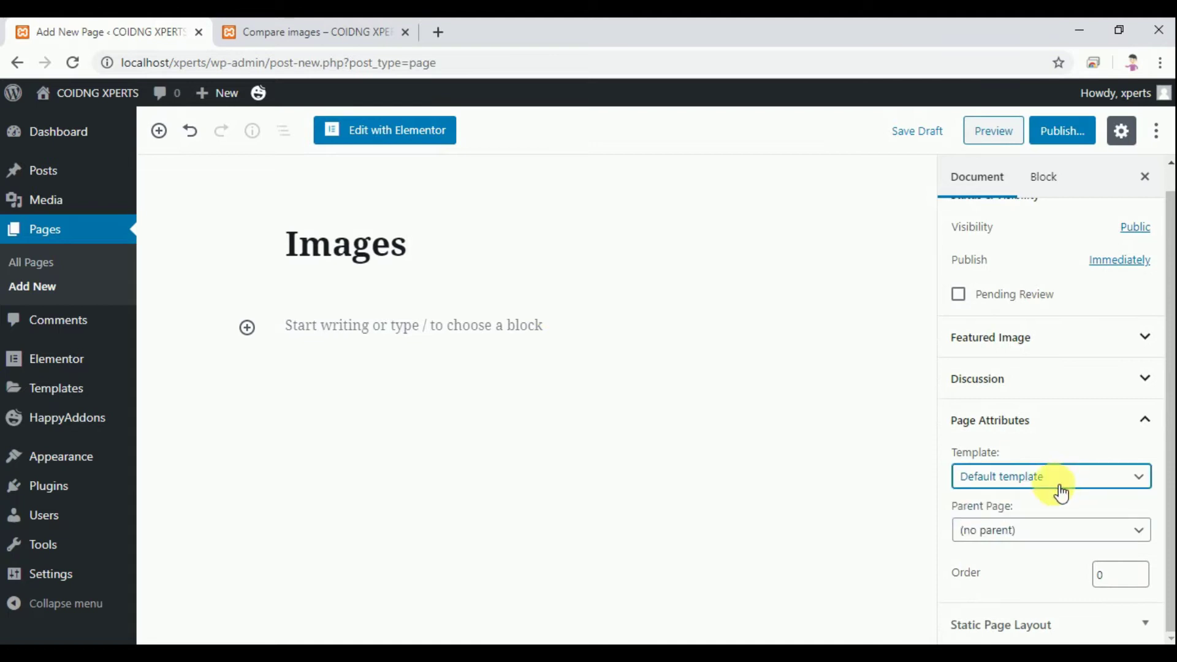
pyautogui.click(1046, 491)
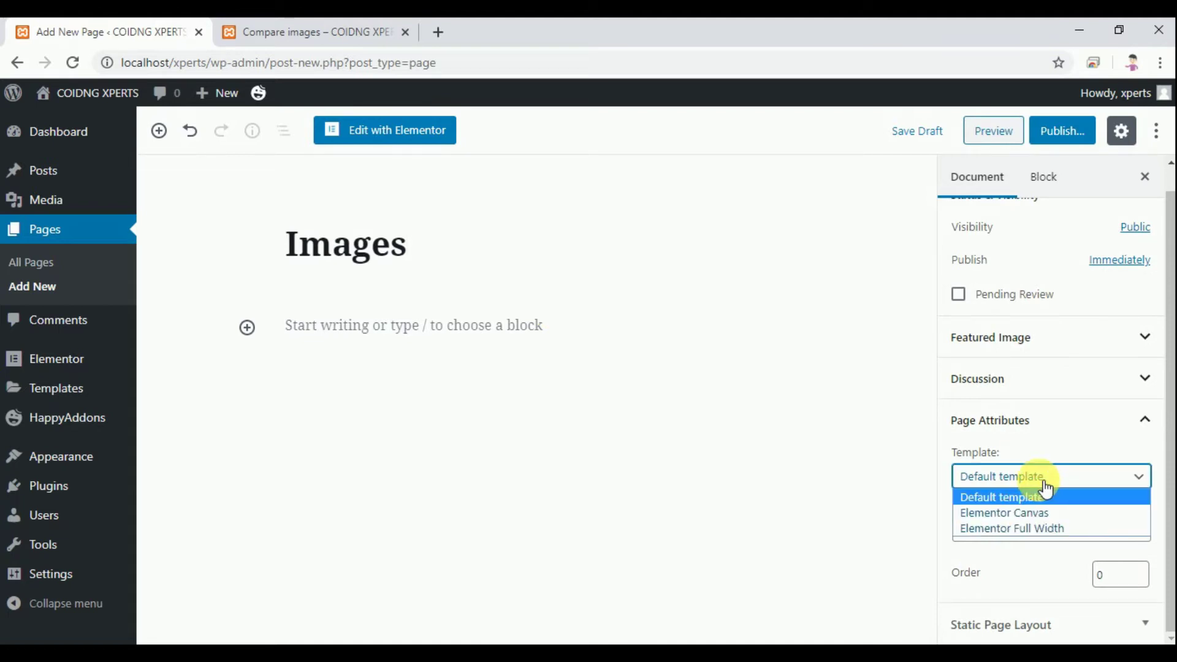
pyautogui.click(1024, 529)
pyautogui.click(1060, 131)
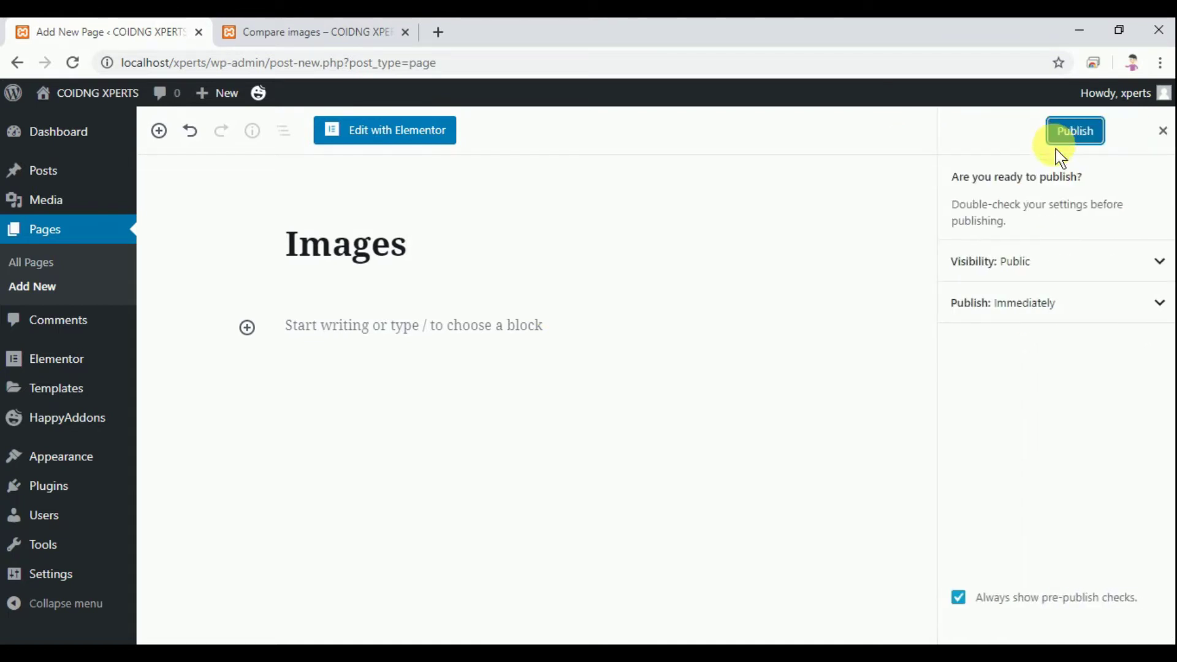
pyautogui.click(1074, 131)
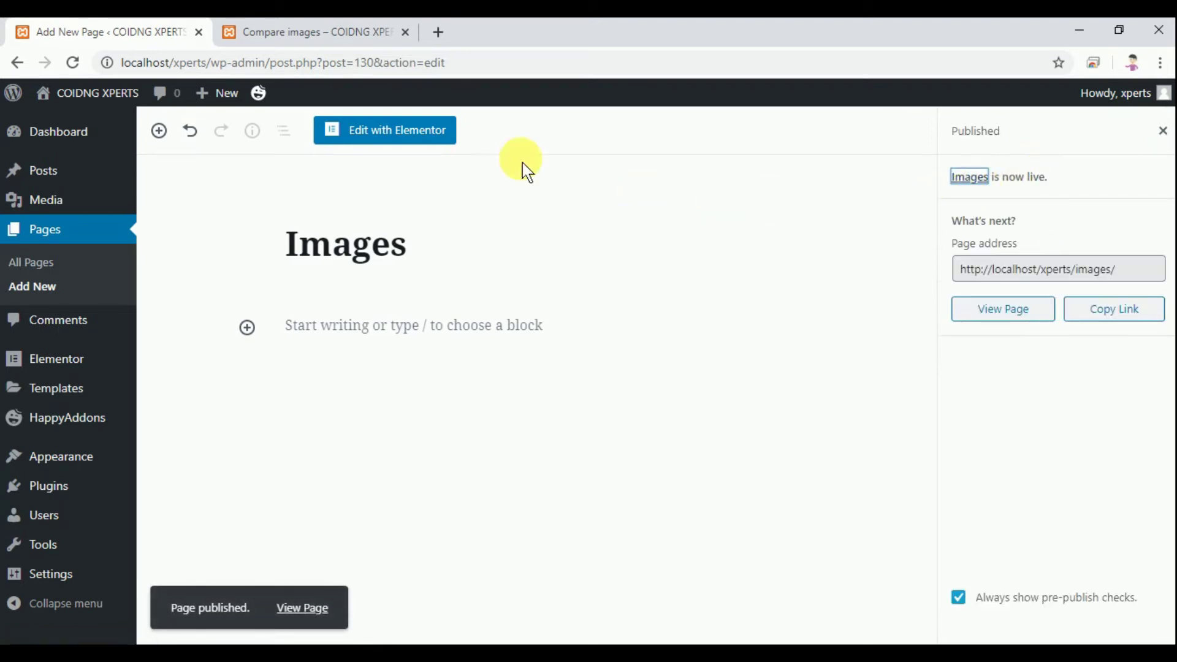
# Duplicate the browser tab of the published Images page and open the page for editing in Elementor.
pyautogui.rightClick(158, 27)
pyautogui.click(204, 79)
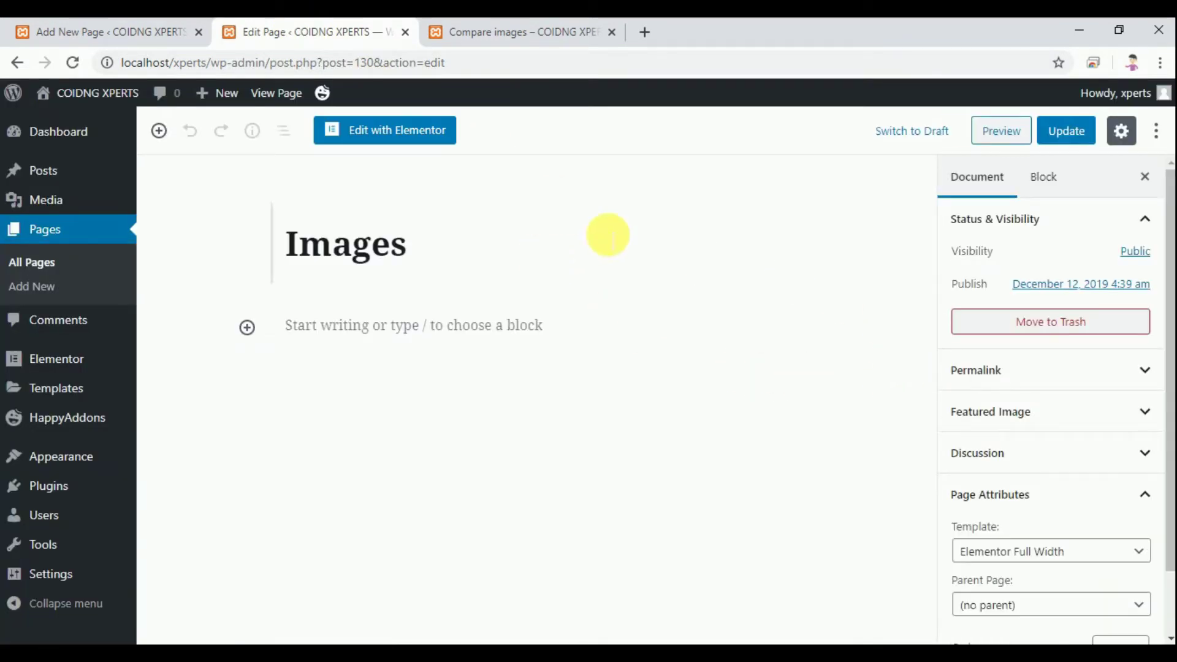
pyautogui.click(398, 136)
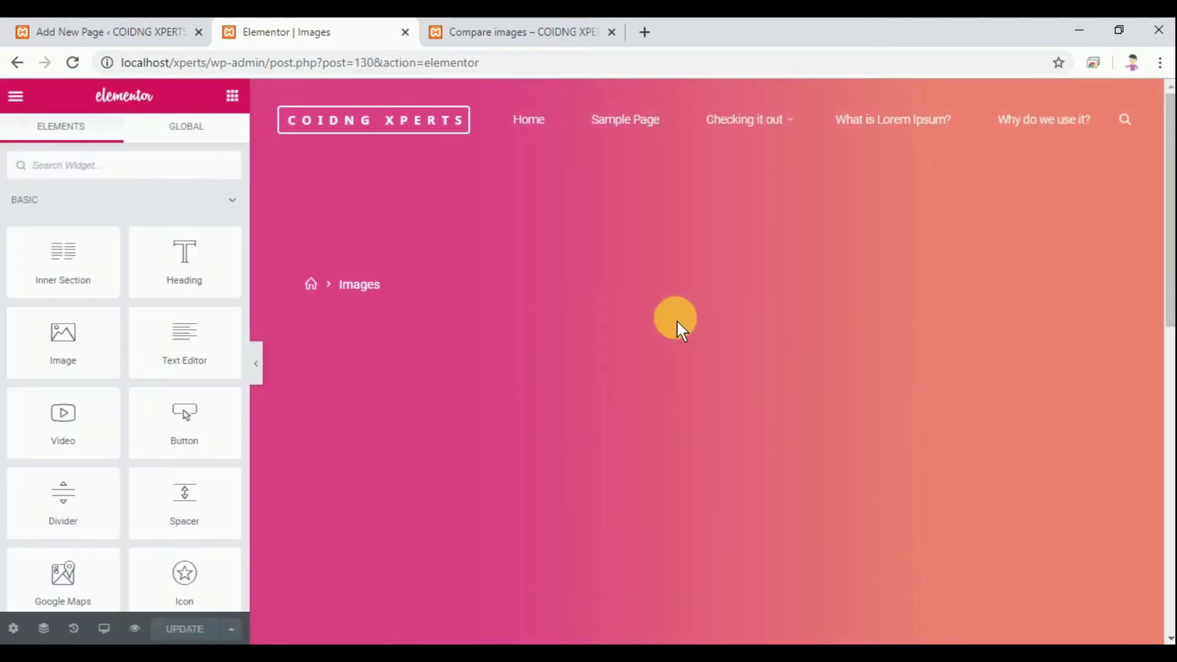
# Add a Heading widget to the empty content area below the page banner.
pyautogui.scroll(-5, 675, 320)
pyautogui.scroll(-4, 673, 322)
pyautogui.scroll(3, 601, 341)
pyautogui.scroll(-2, 129, 284)
pyautogui.scroll(2, 155, 288)
pyautogui.moveTo(193, 280); pyautogui.dragTo(525, 405)
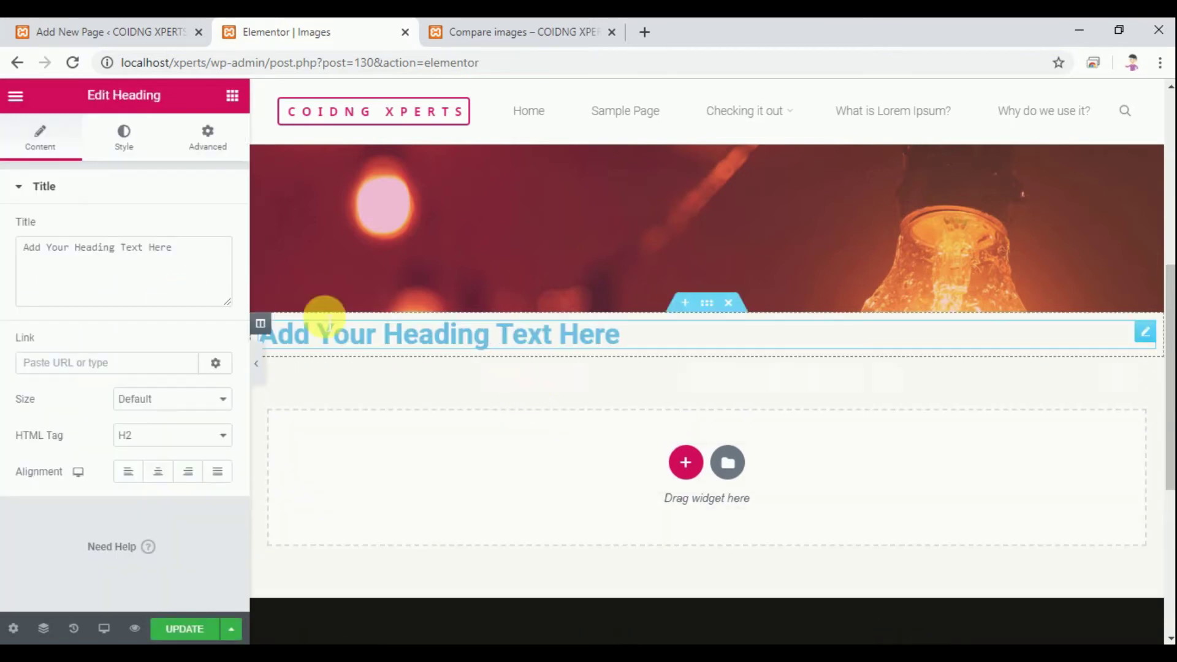
# Replace the heading's placeholder text with COMPARE IMAGES and centre it.
pyautogui.moveTo(197, 262); pyautogui.dragTo(3, 258)
pyautogui.press('BackSpace')
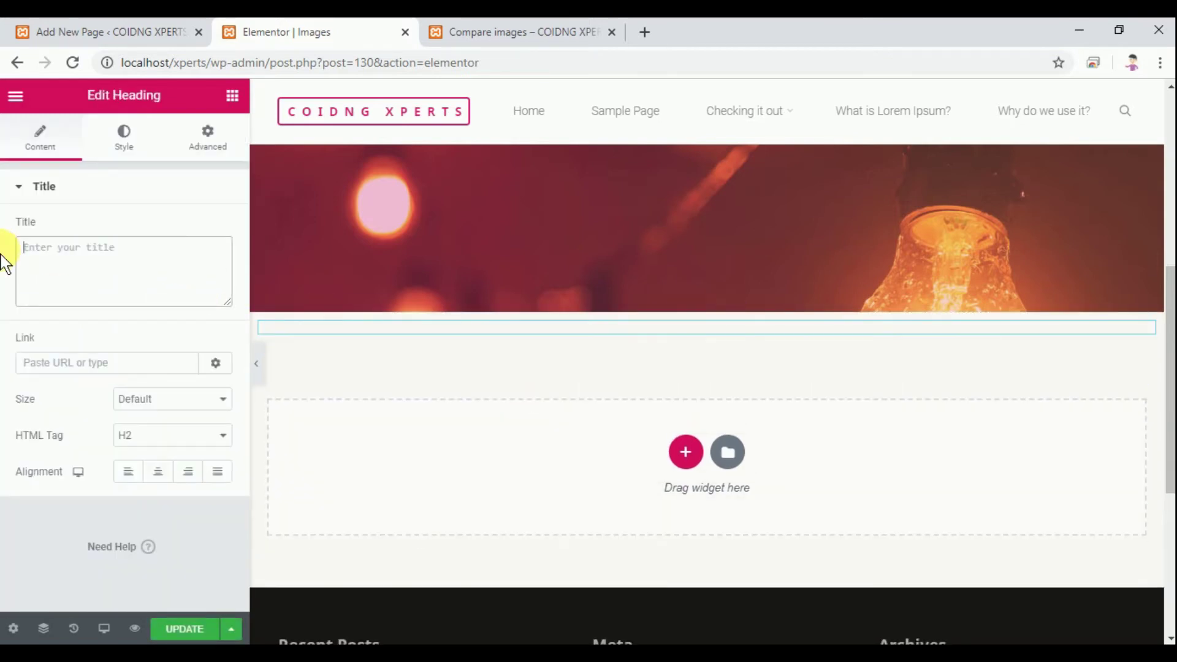
pyautogui.write('COMPARE IMAGES')
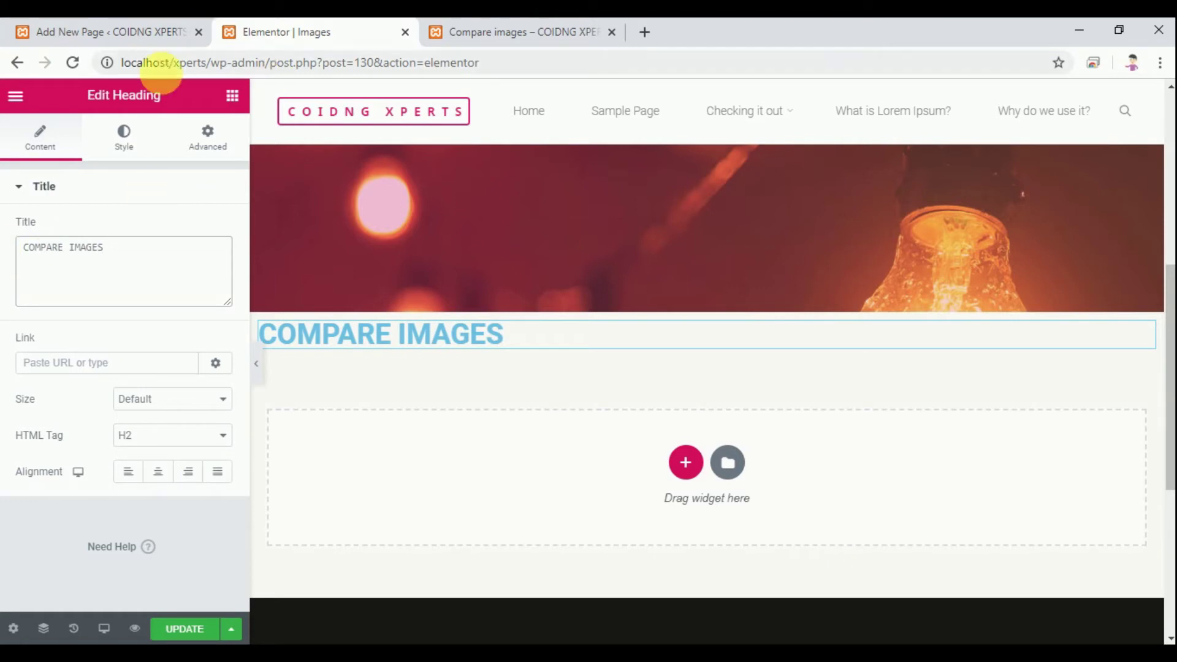
pyautogui.click(158, 474)
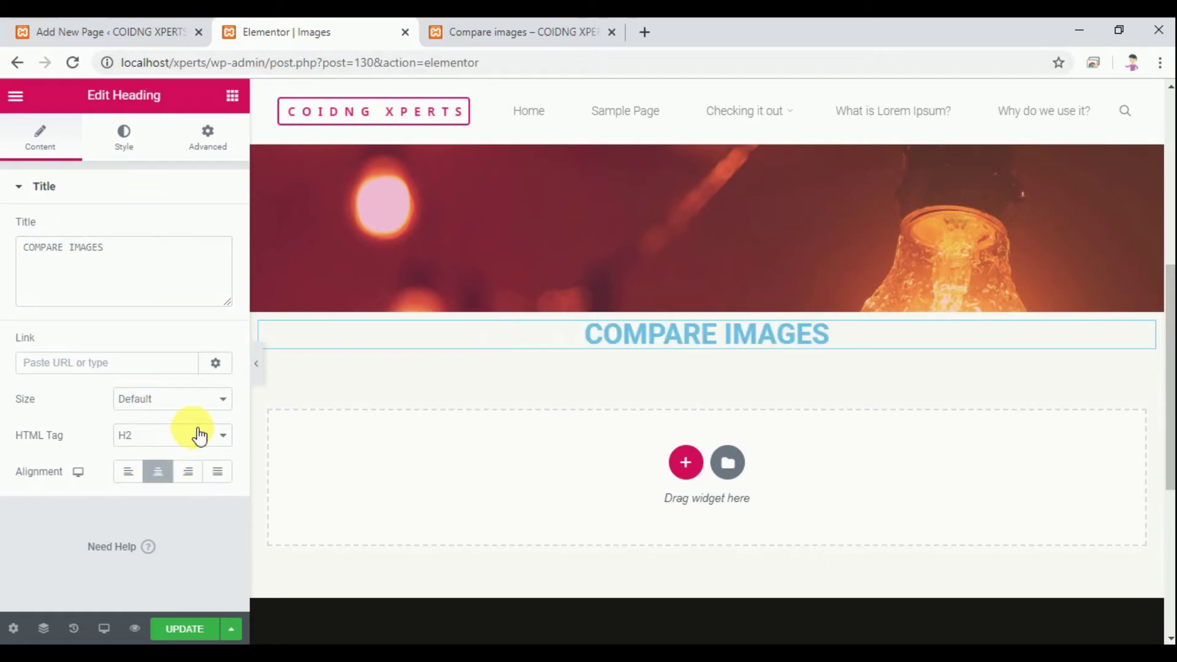
# Set the heading's text color to the pink #E72069.
pyautogui.click(129, 136)
pyautogui.click(213, 229)
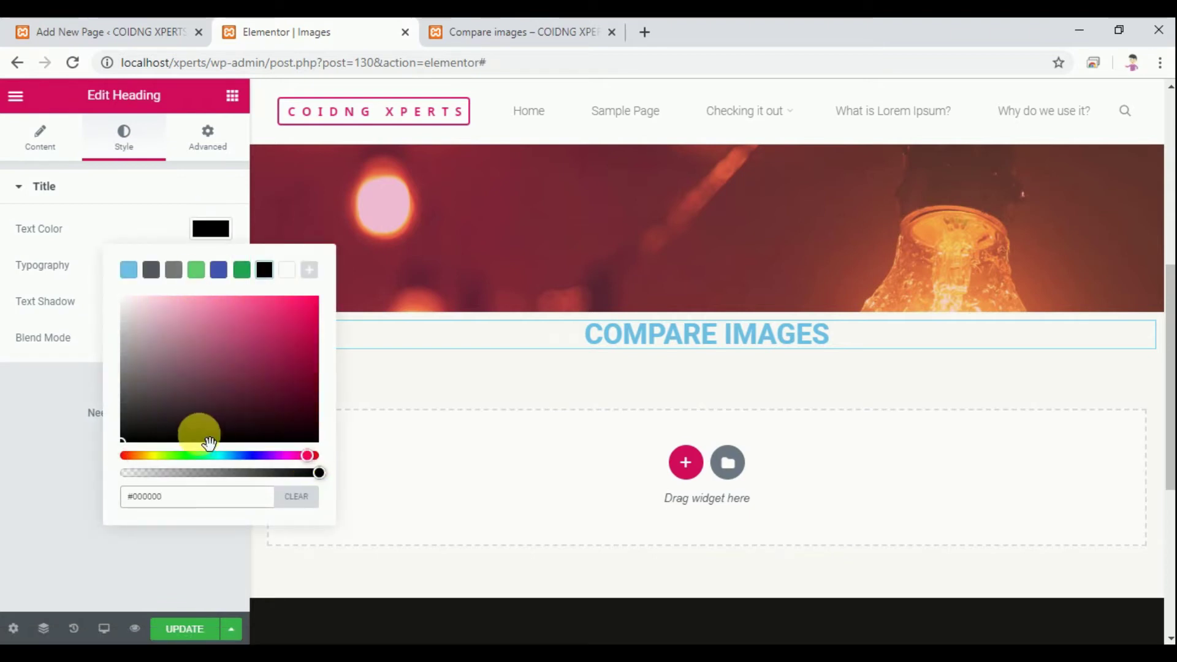
pyautogui.click(277, 338)
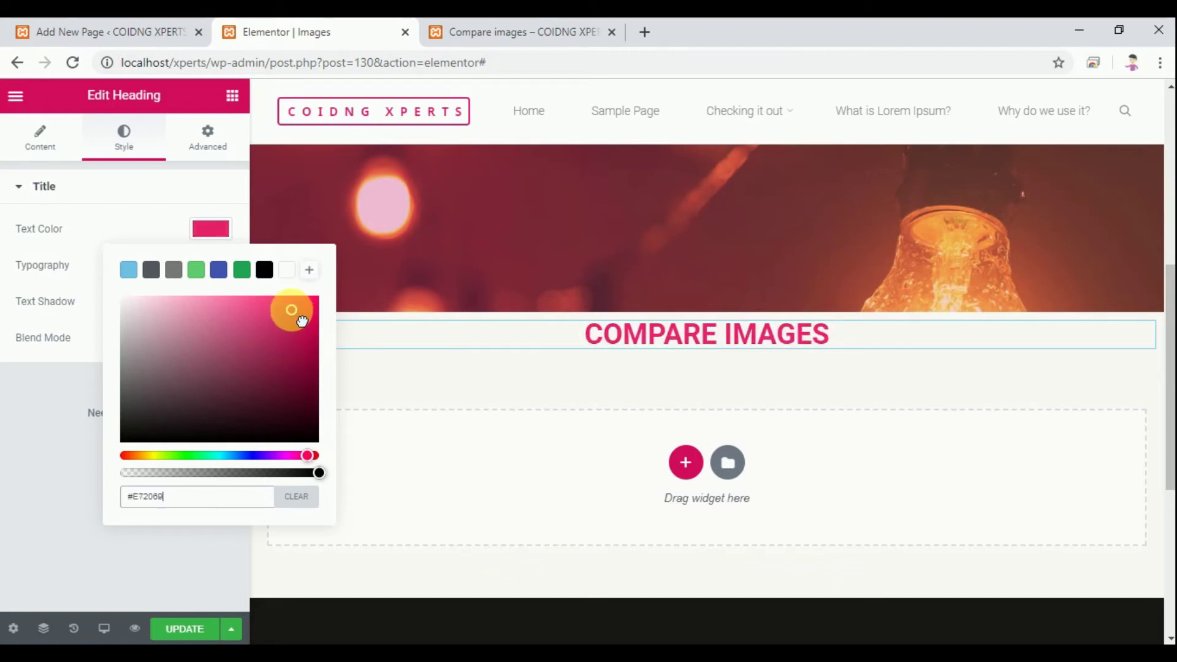
# Try the Abril Fatface and Adamina font families on the COMPARE IMAGES heading.
pyautogui.click(184, 187)
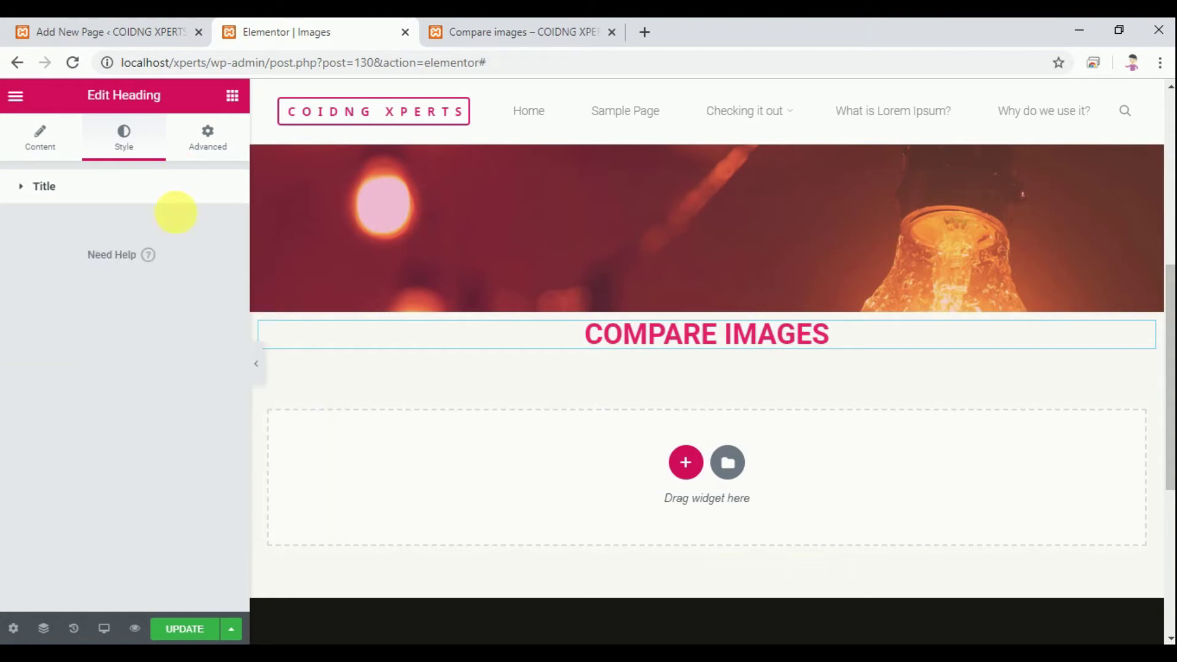
pyautogui.click(160, 190)
pyautogui.click(212, 267)
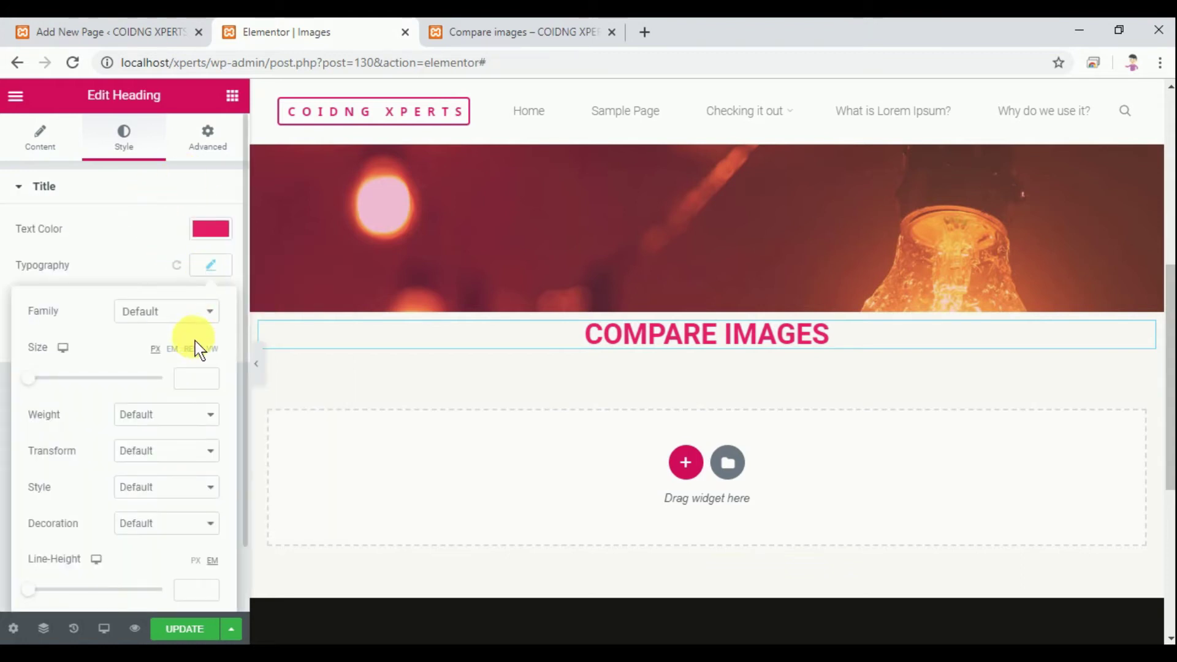
pyautogui.click(192, 327)
pyautogui.scroll(-2, 181, 452)
pyautogui.scroll(-3, 178, 457)
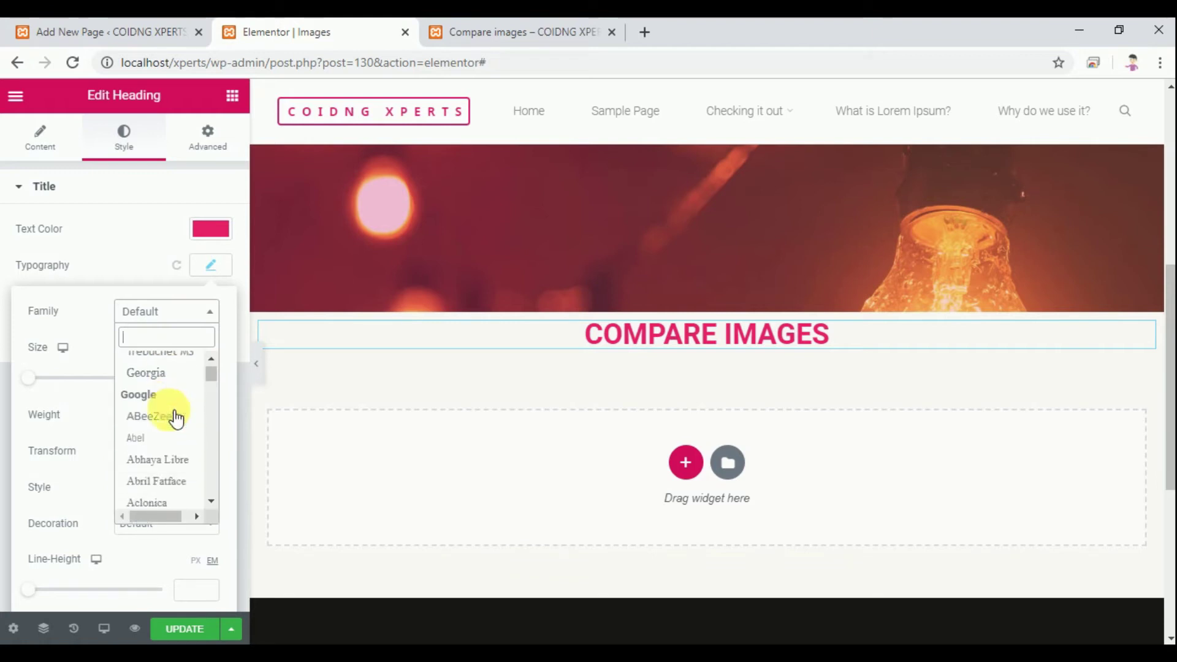
pyautogui.scroll(-2, 184, 458)
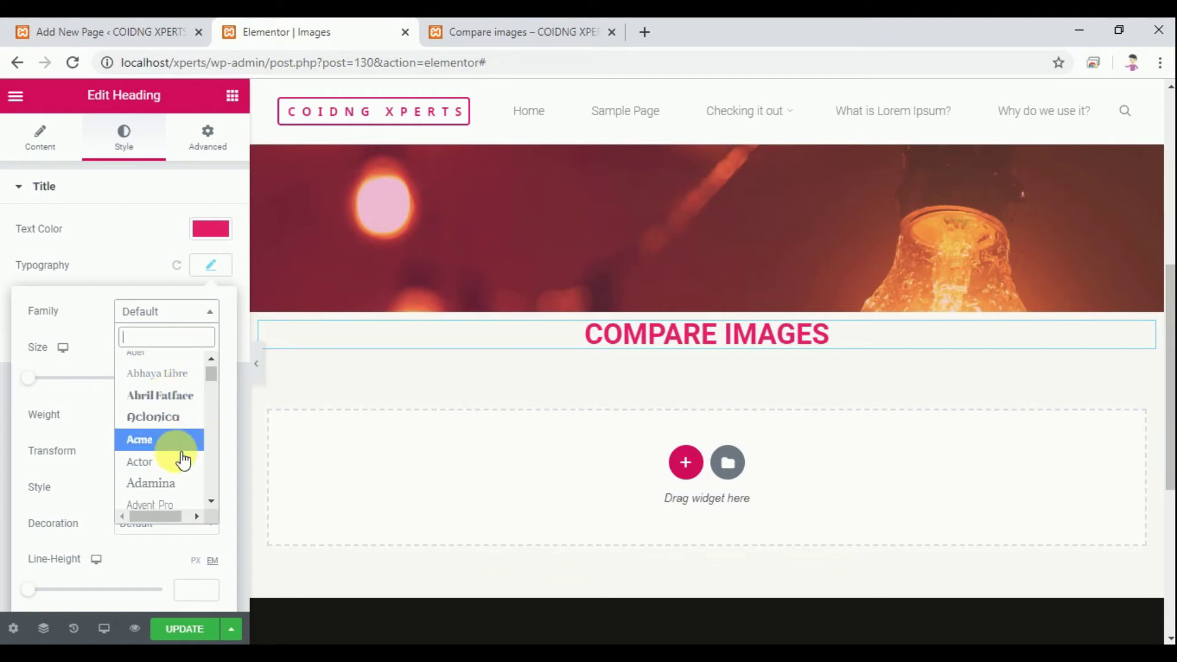
pyautogui.scroll(2, 176, 460)
pyautogui.scroll(2, 176, 434)
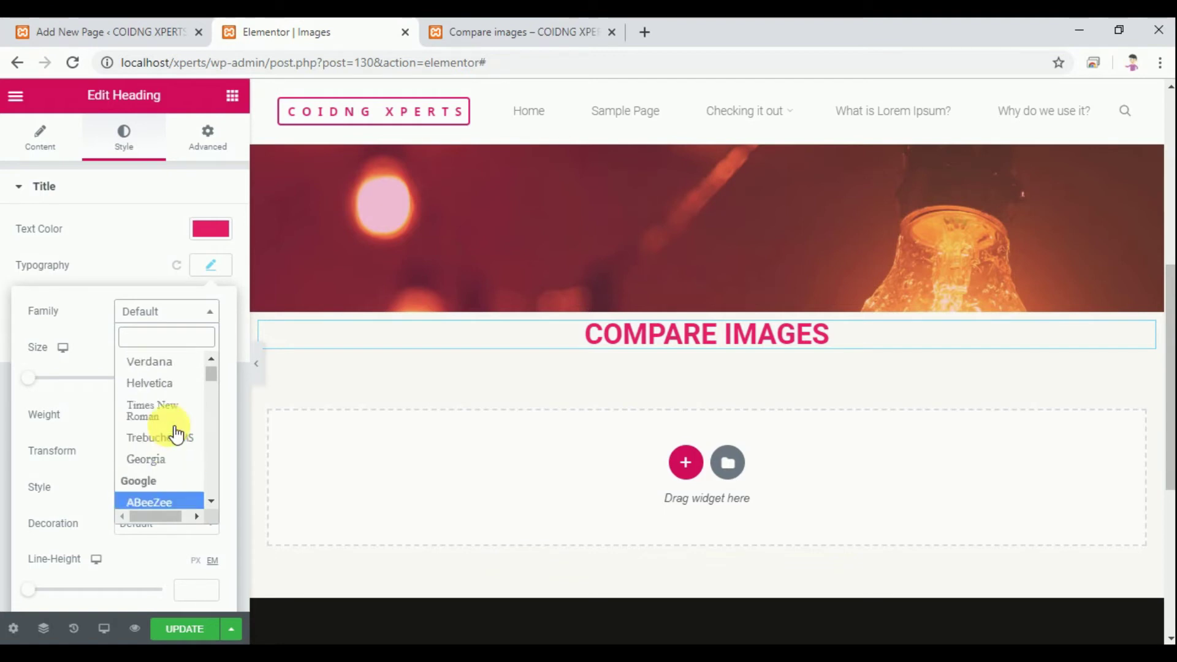
pyautogui.scroll(2, 169, 414)
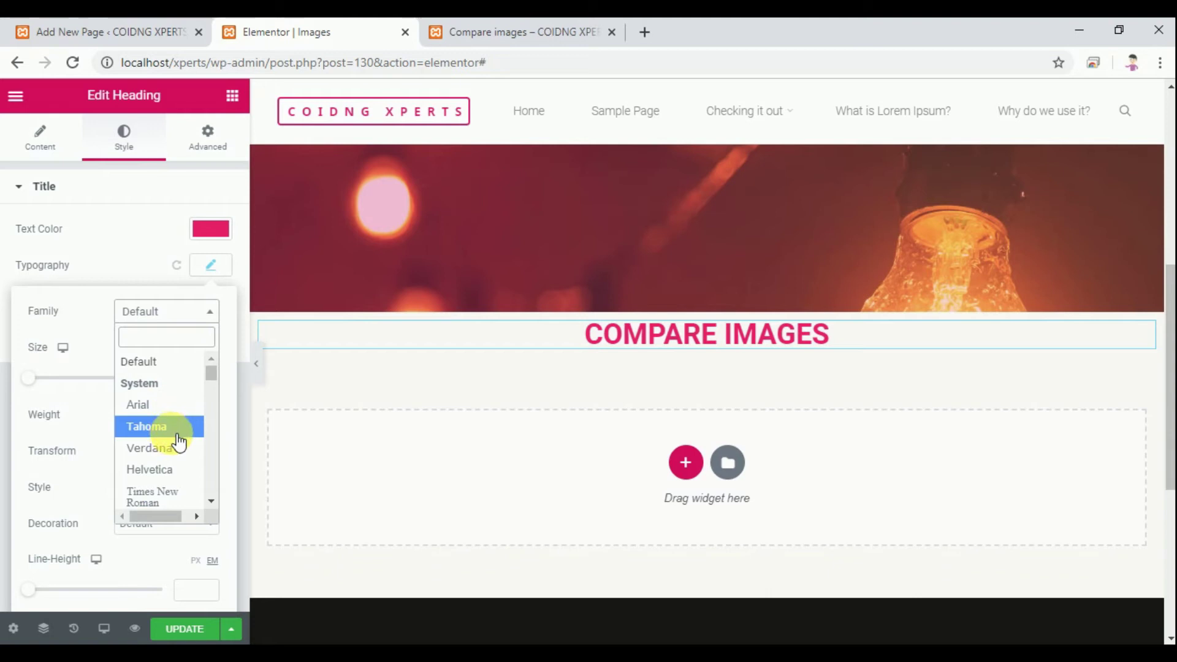
pyautogui.scroll(-2, 168, 432)
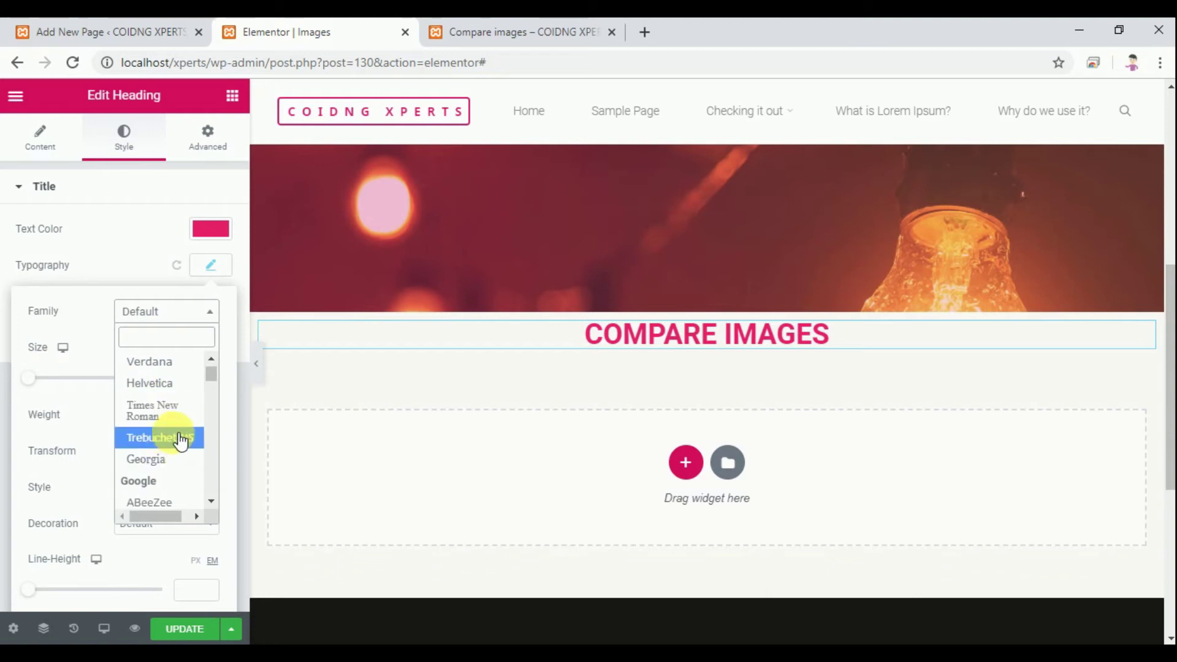
pyautogui.scroll(-2, 180, 438)
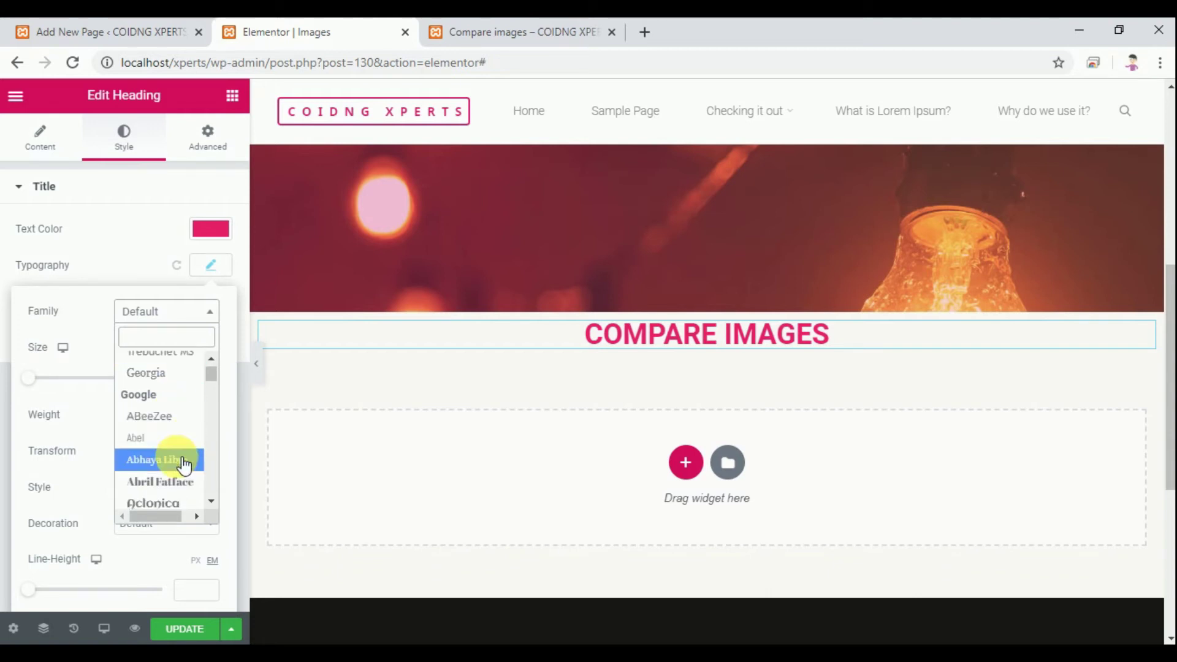
pyautogui.scroll(-2, 184, 459)
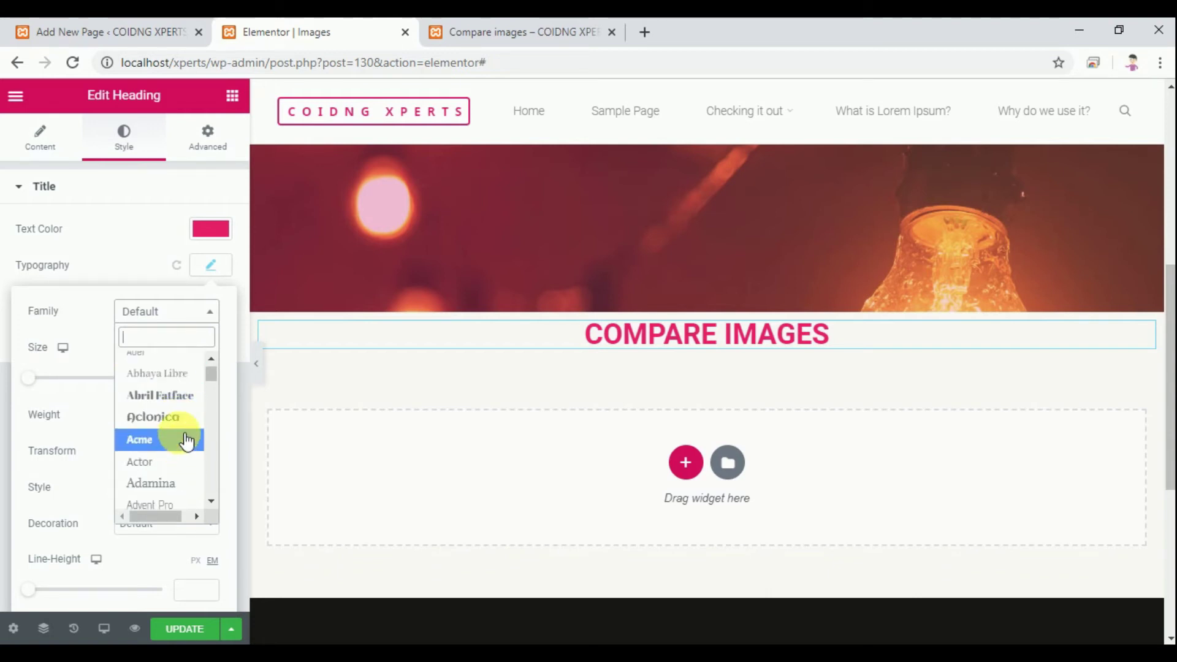
pyautogui.click(175, 396)
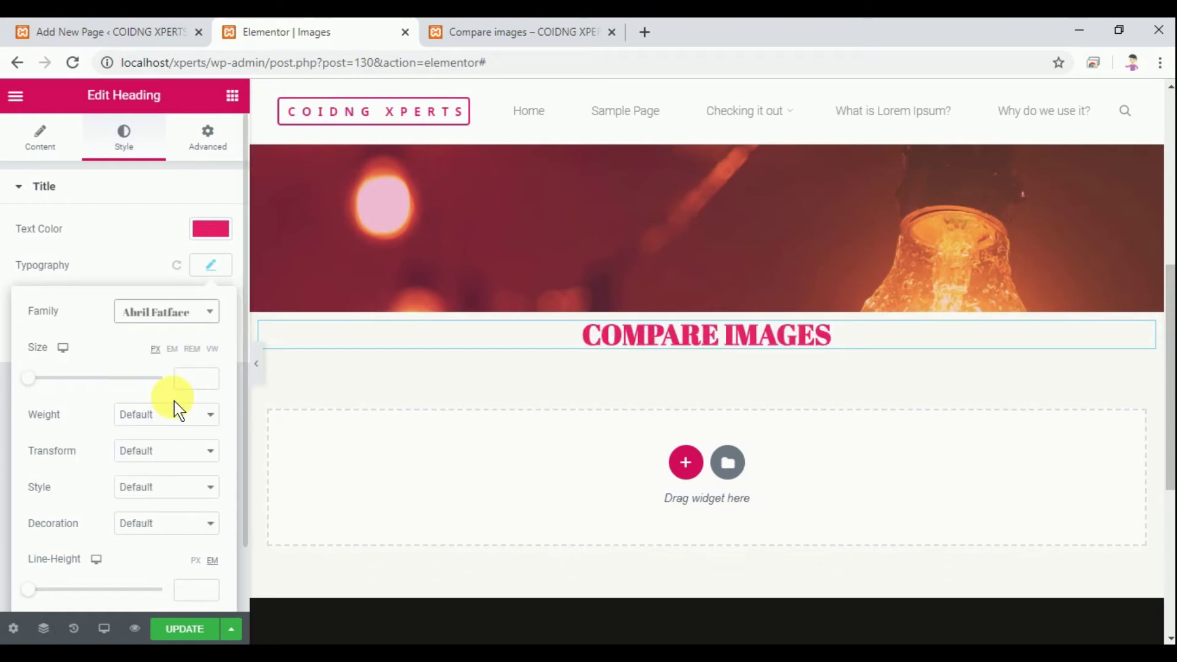
pyautogui.click(190, 311)
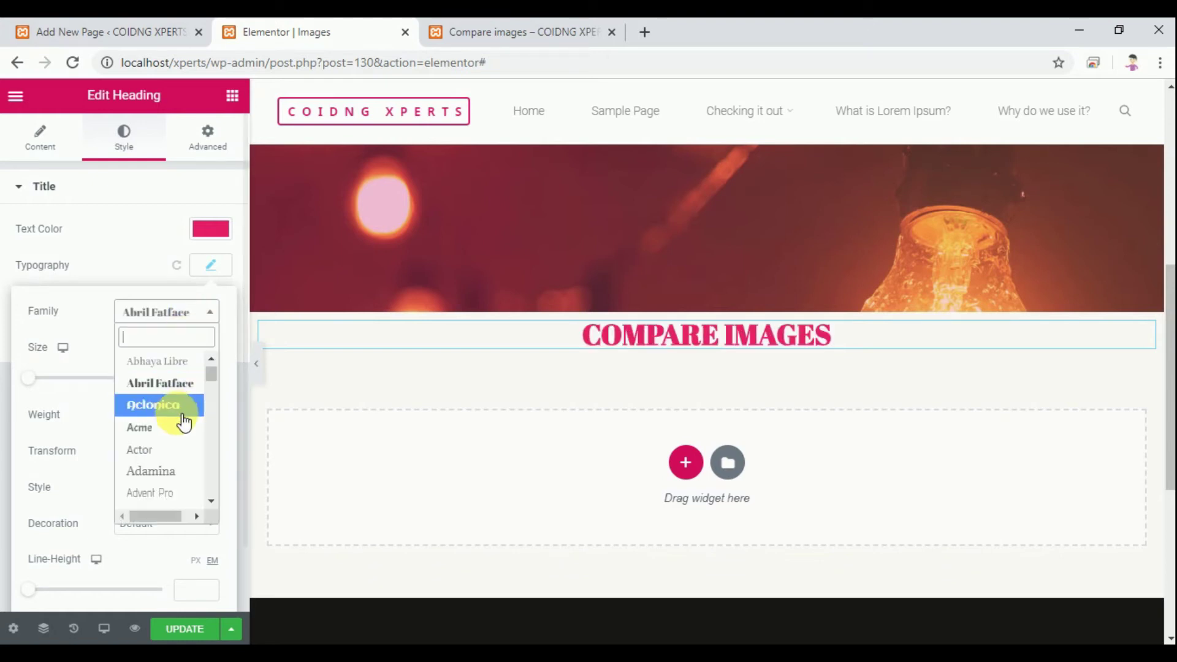
pyautogui.click(174, 470)
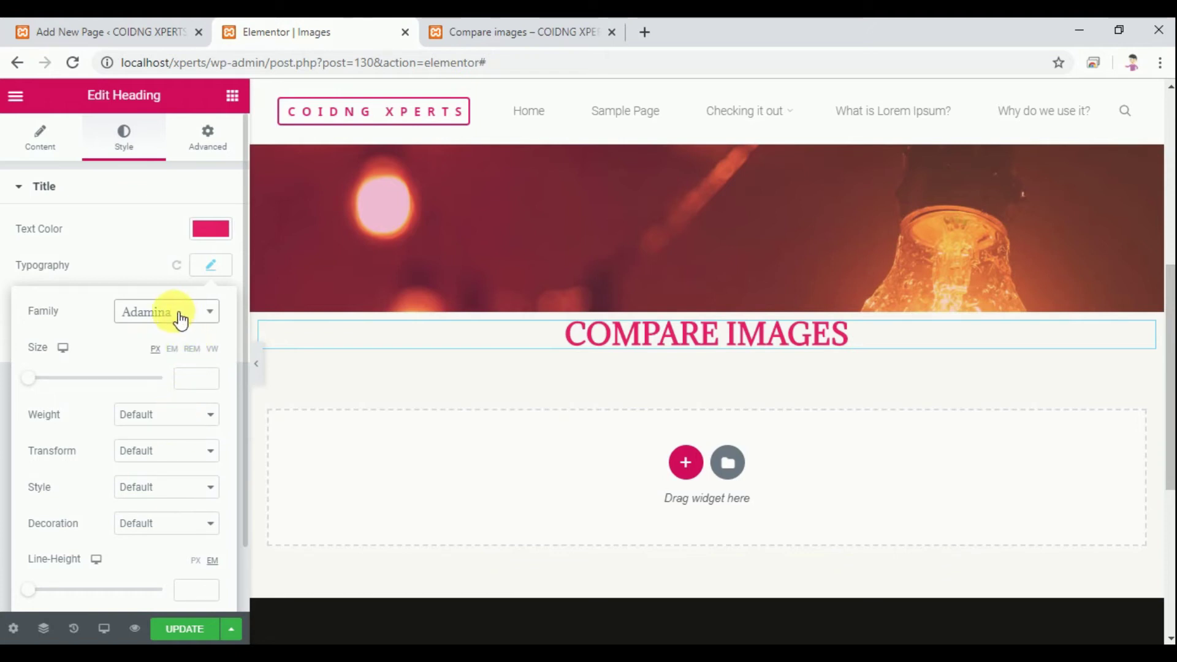
# Set the heading's font family to Allerta.
pyautogui.click(182, 318)
pyautogui.scroll(-3, 178, 416)
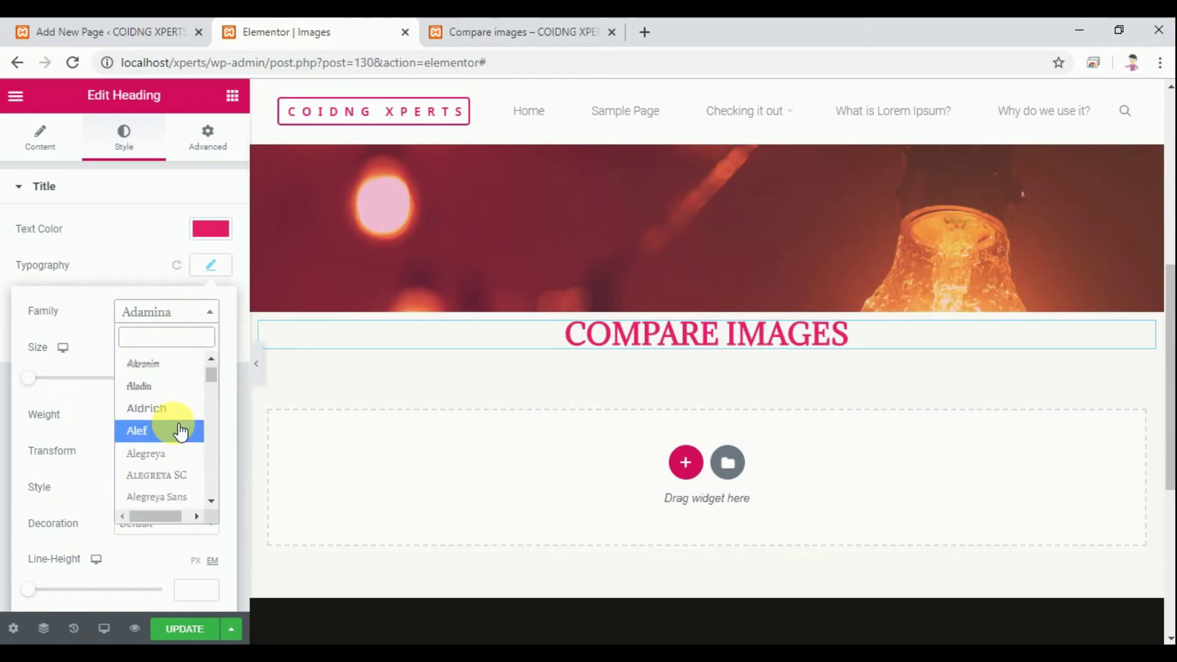
pyautogui.scroll(-3, 181, 411)
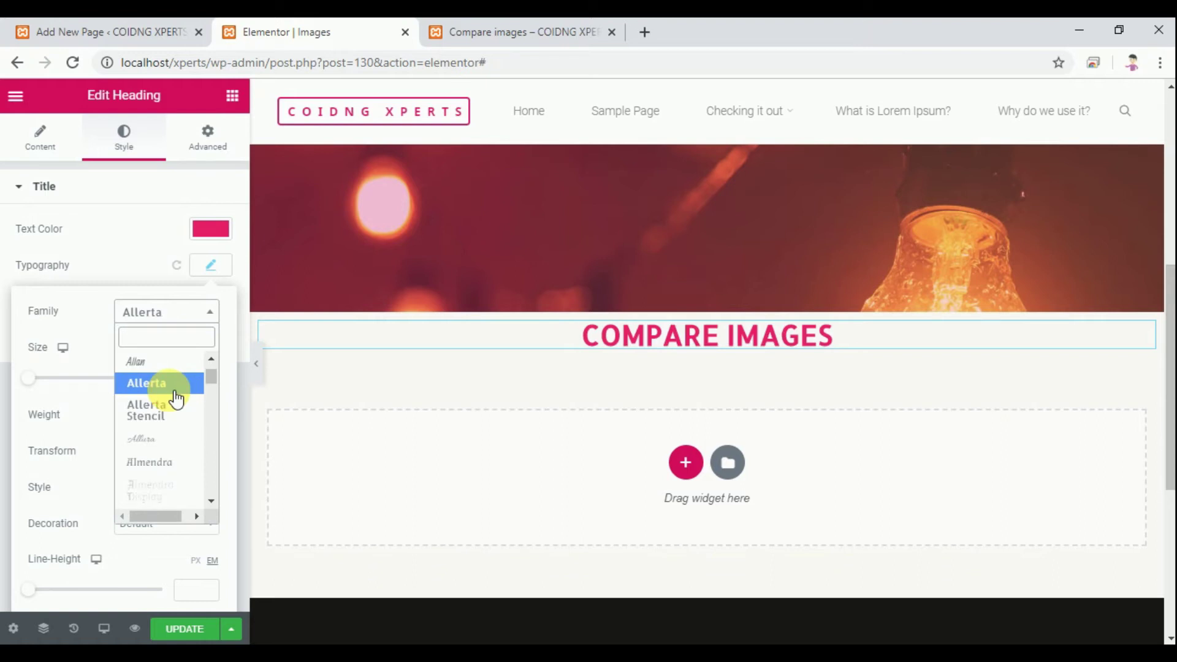
pyautogui.click(160, 385)
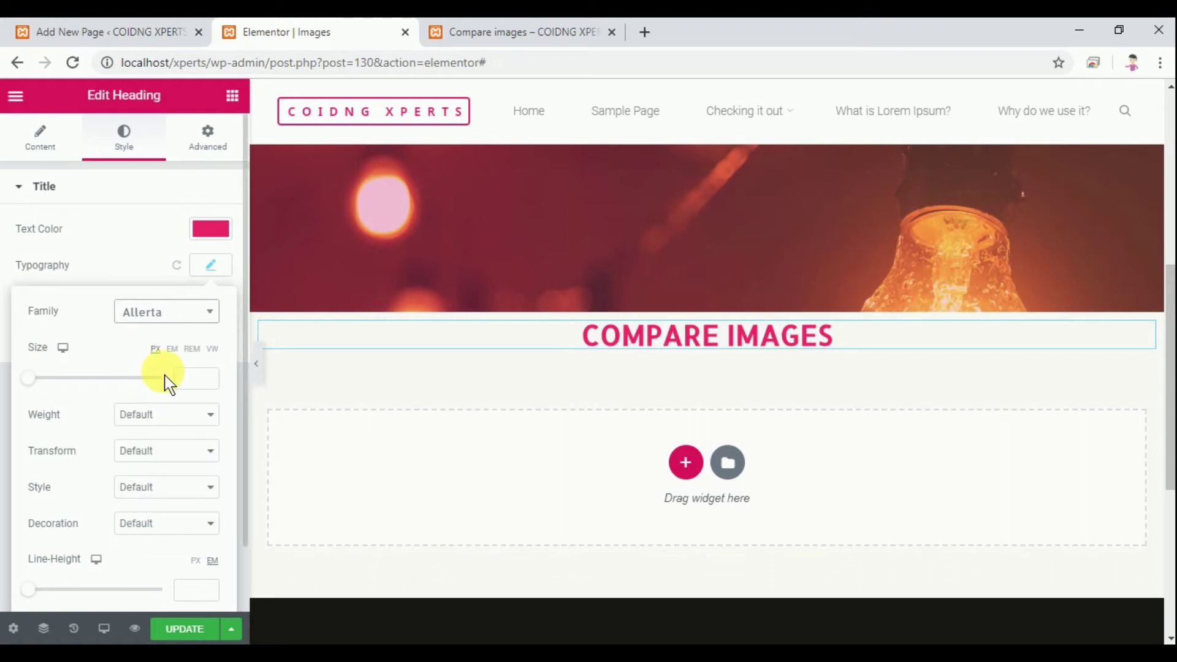
# Unlink the heading's margins, set its top margin to 49 px, and open a page preview before returning to the editor.
pyautogui.click(206, 135)
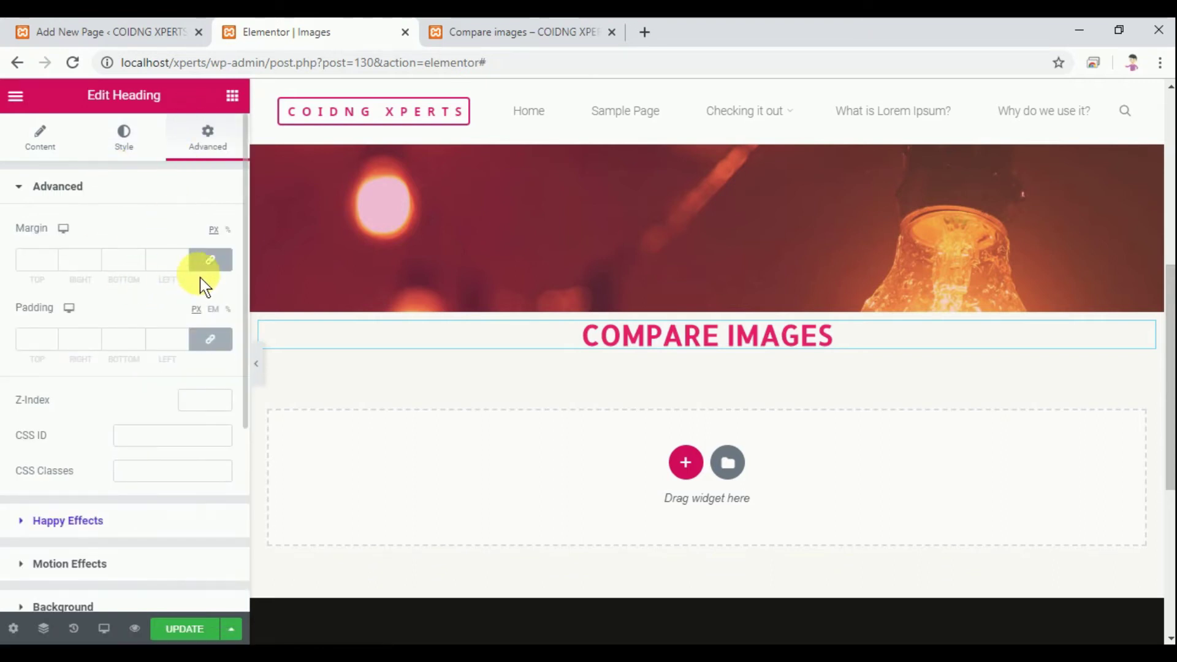
pyautogui.click(192, 263)
pyautogui.moveTo(53, 261); pyautogui.dragTo(53, 260)
pyautogui.click(135, 629)
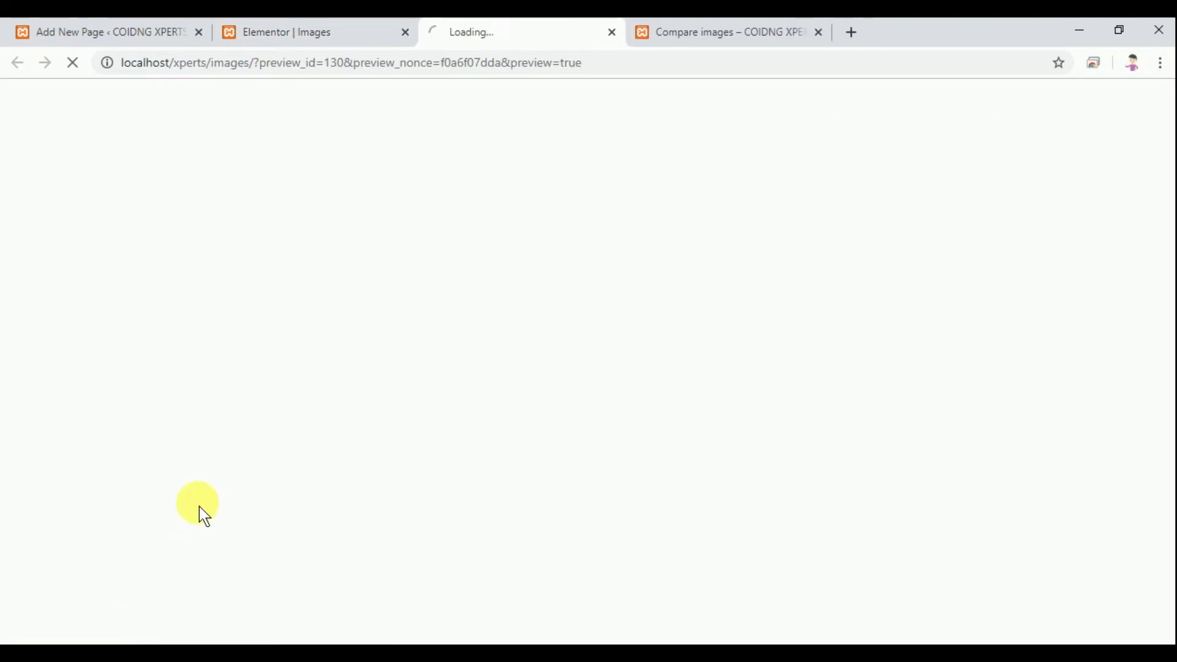
pyautogui.click(329, 28)
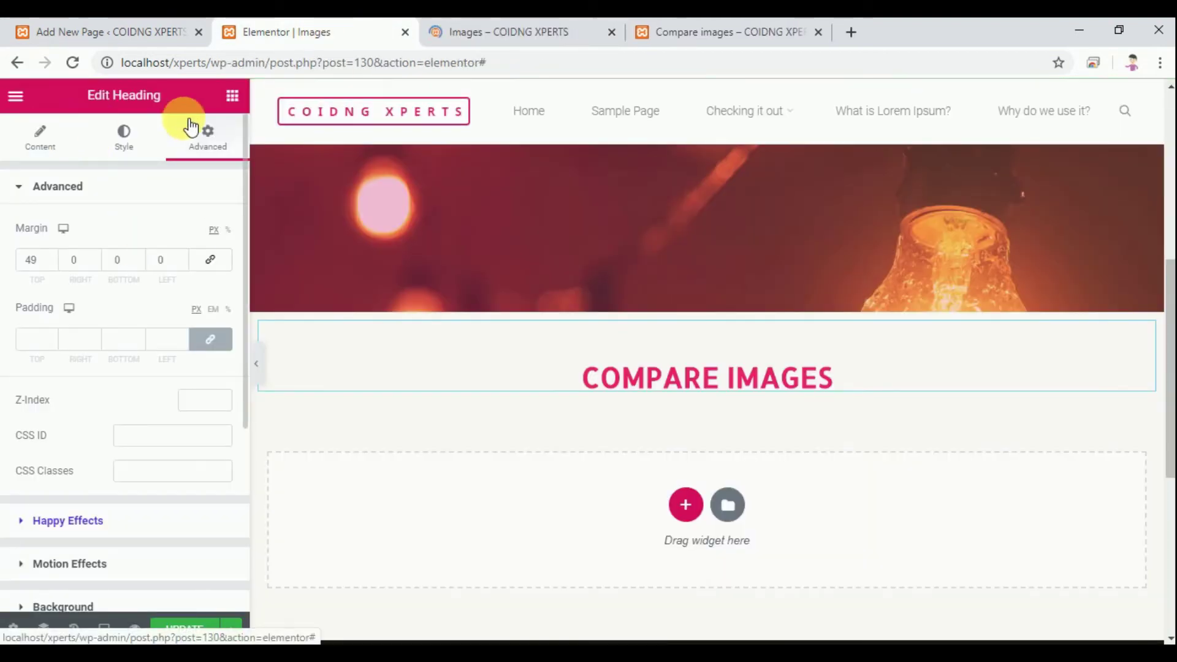
# Add the Happy Addons Image Compare widget to the empty area below the COMPARE IMAGES heading.
pyautogui.click(232, 96)
pyautogui.scroll(-10, 129, 319)
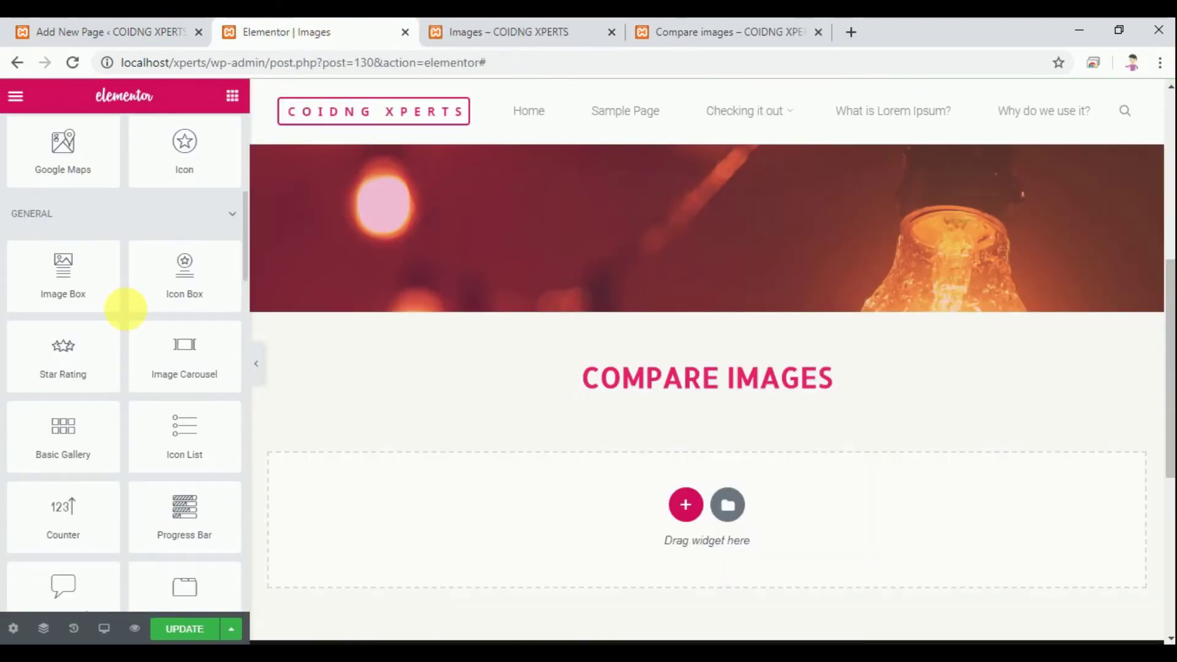
pyautogui.scroll(-7, 59, 292)
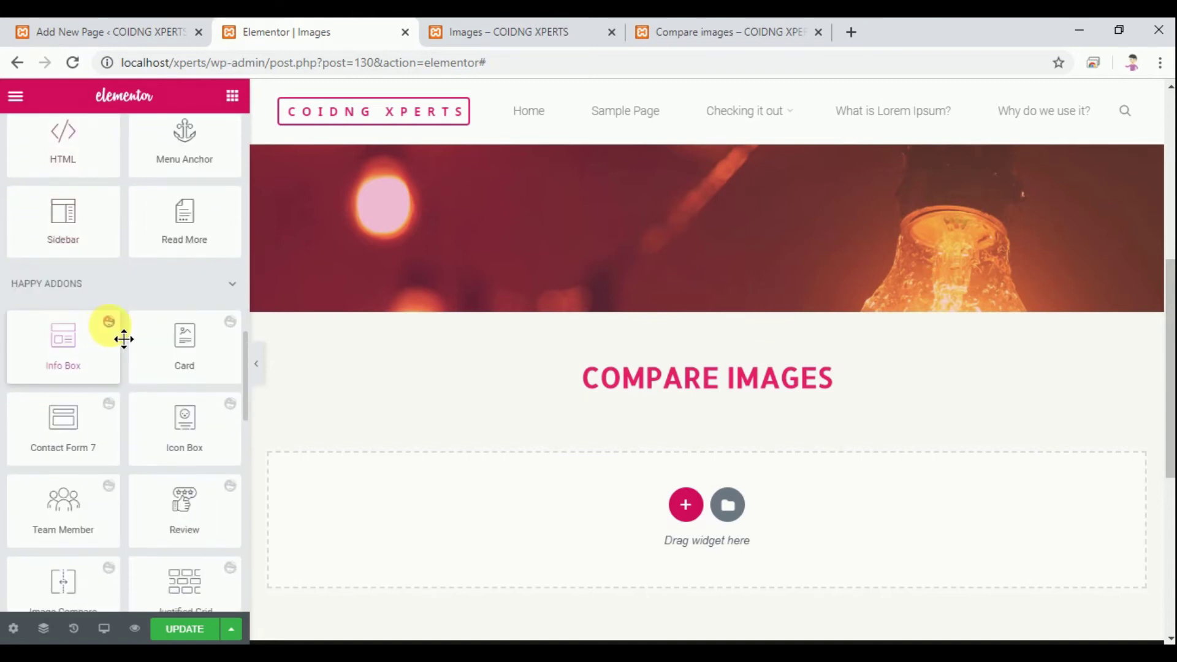
pyautogui.scroll(-3, 124, 339)
pyautogui.moveTo(80, 429); pyautogui.dragTo(623, 455)
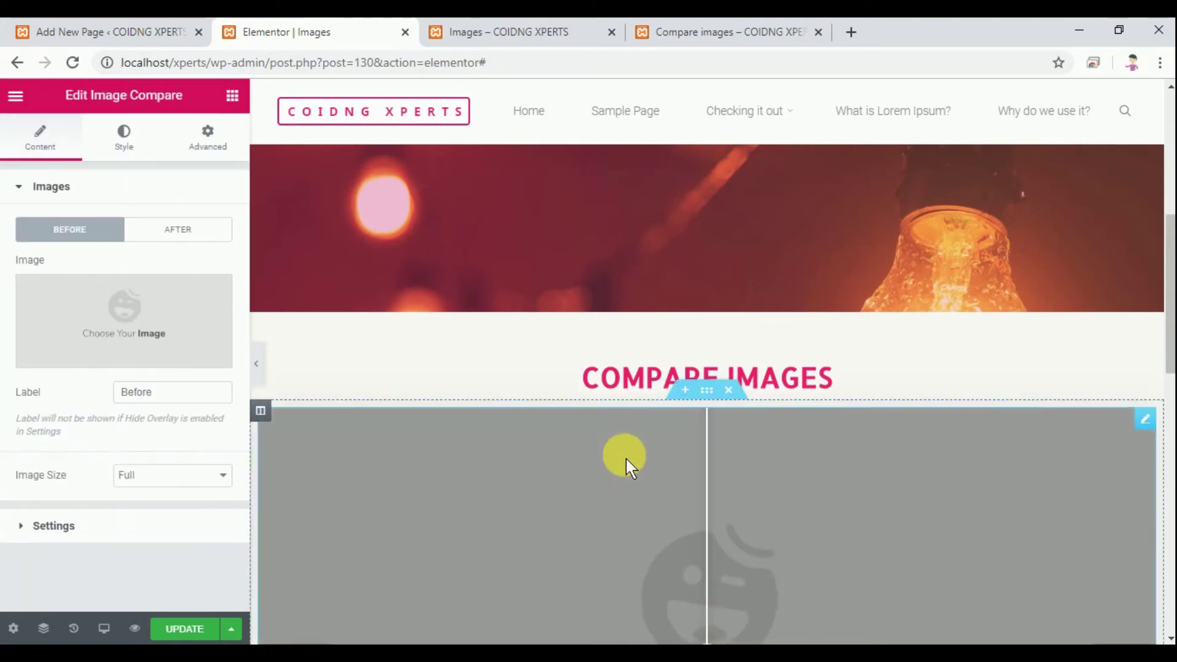
# Insert the media library photo of the woman in the plaid shirt with a laptop as the Before image.
pyautogui.scroll(-4, 815, 499)
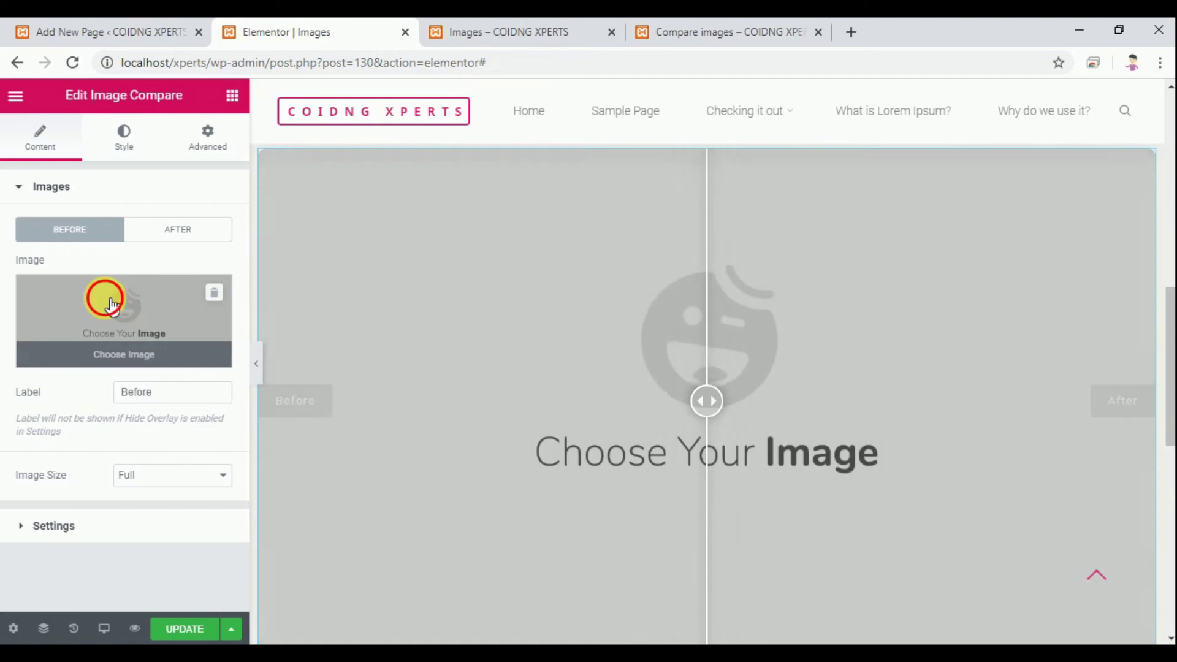
pyautogui.click(127, 302)
pyautogui.click(92, 303)
pyautogui.click(1103, 592)
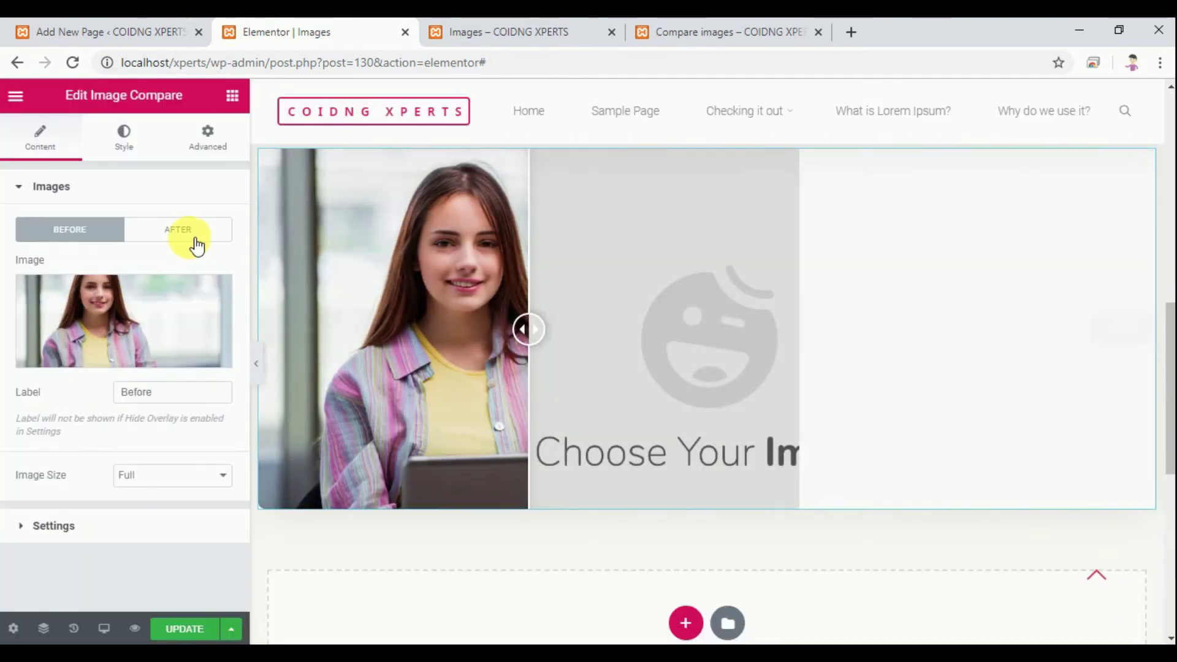
# Insert 3.jpg from the media library as the After image of the comparison.
pyautogui.click(195, 231)
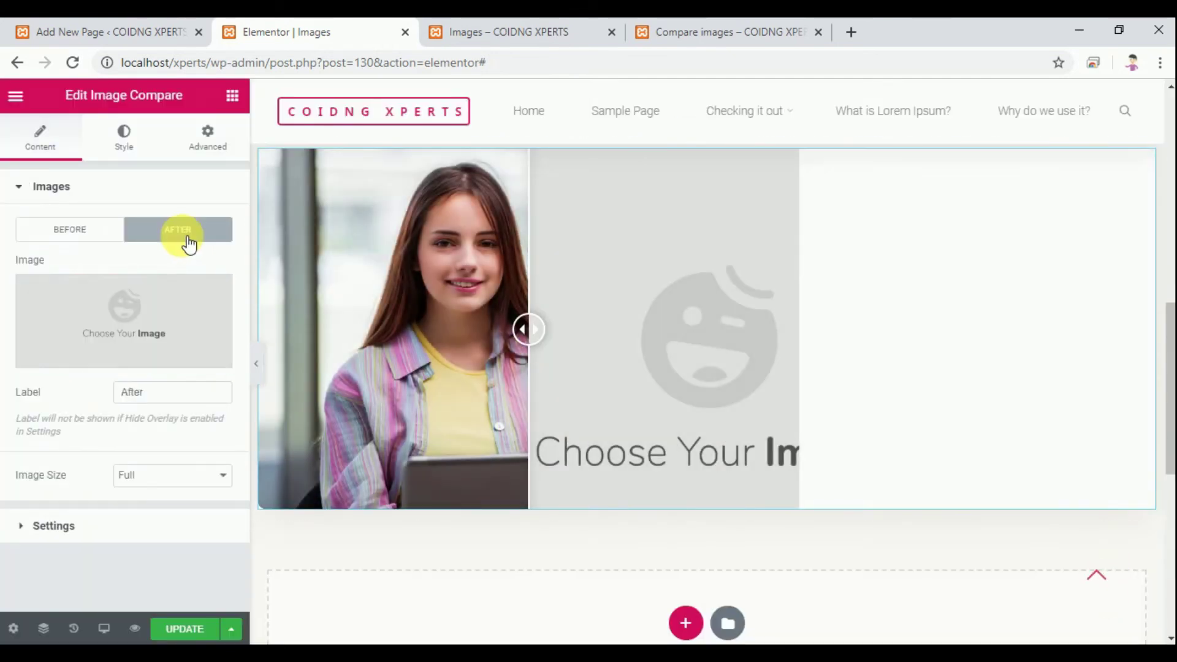
pyautogui.click(137, 311)
pyautogui.click(501, 316)
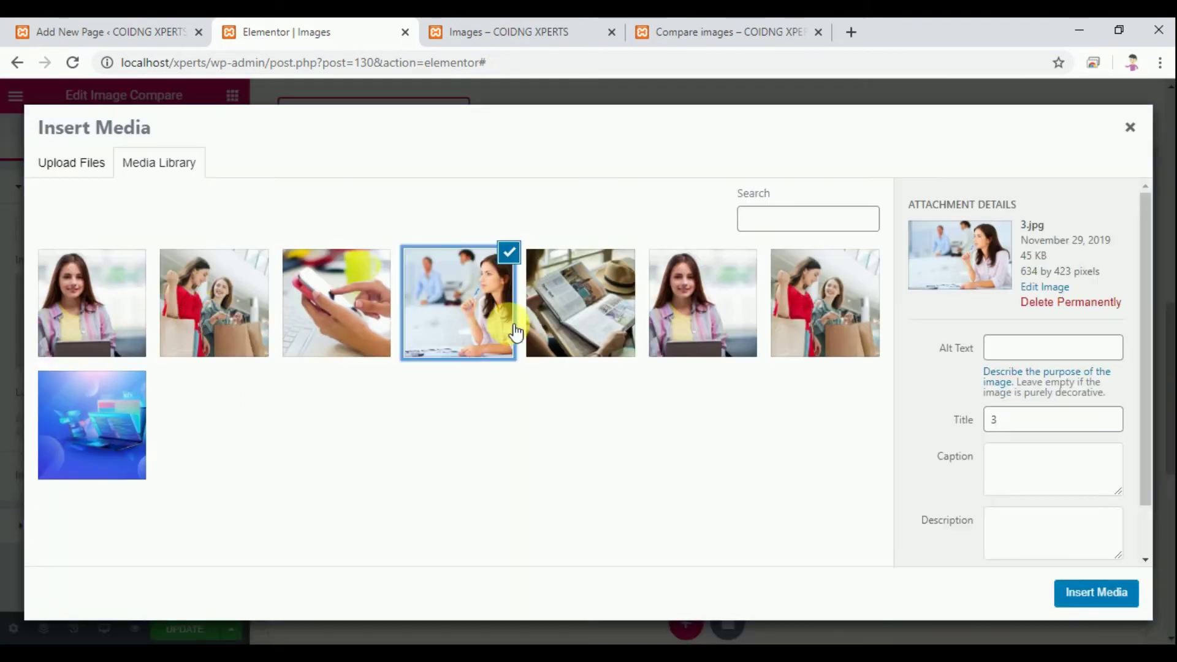
pyautogui.click(1104, 592)
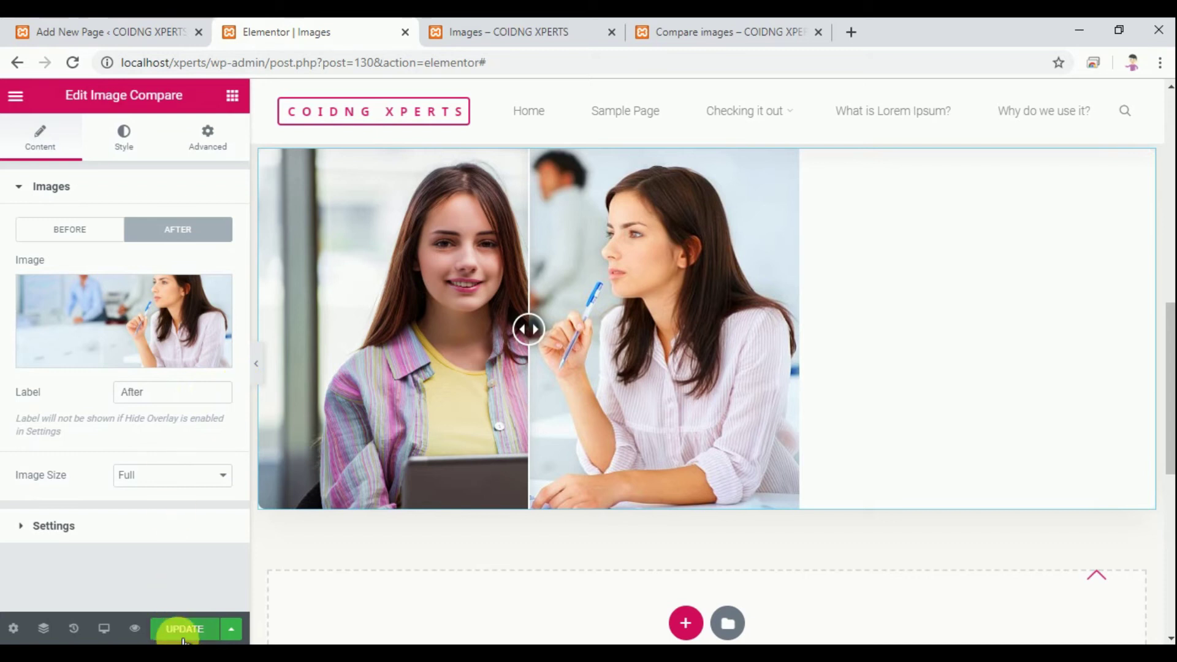
# Try the vertical orientation and the Hide Overlay option on the image comparison, restoring horizontal orientation and the overlay.
pyautogui.click(45, 524)
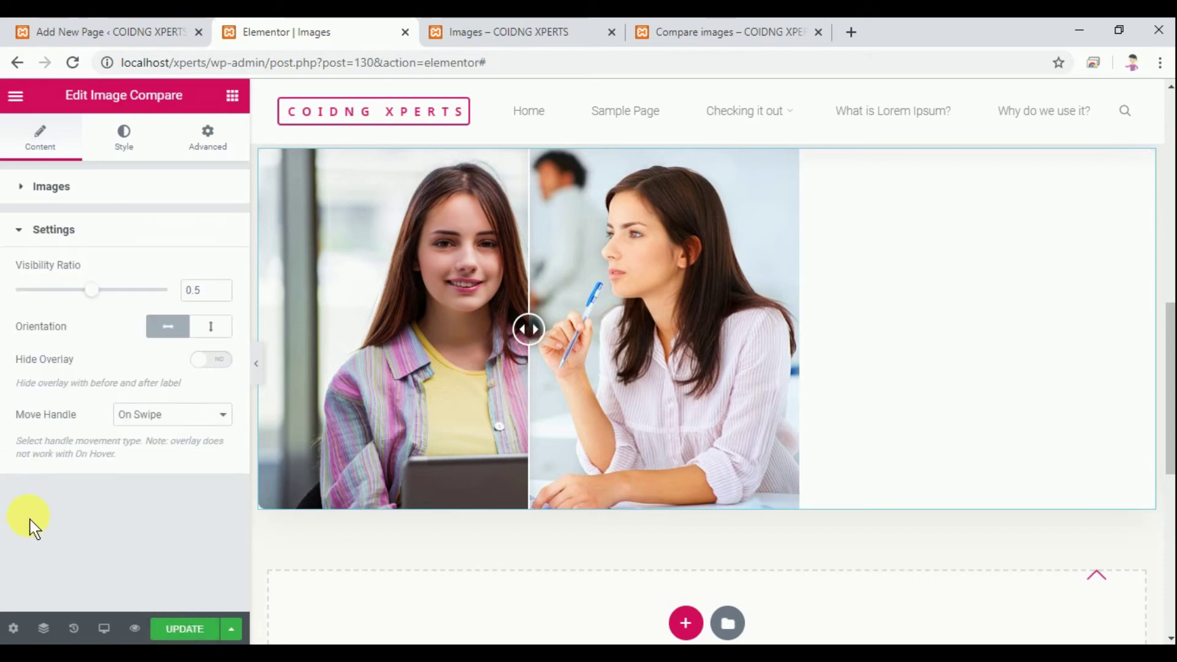
pyautogui.click(215, 329)
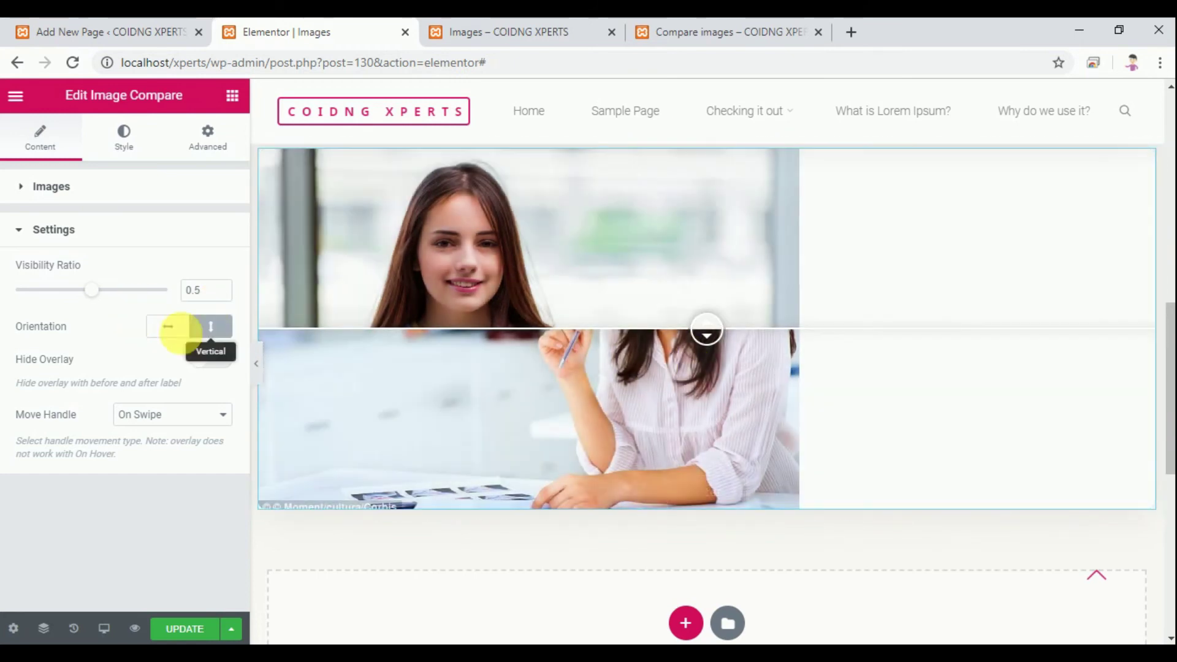
pyautogui.click(168, 327)
pyautogui.click(193, 415)
pyautogui.click(192, 415)
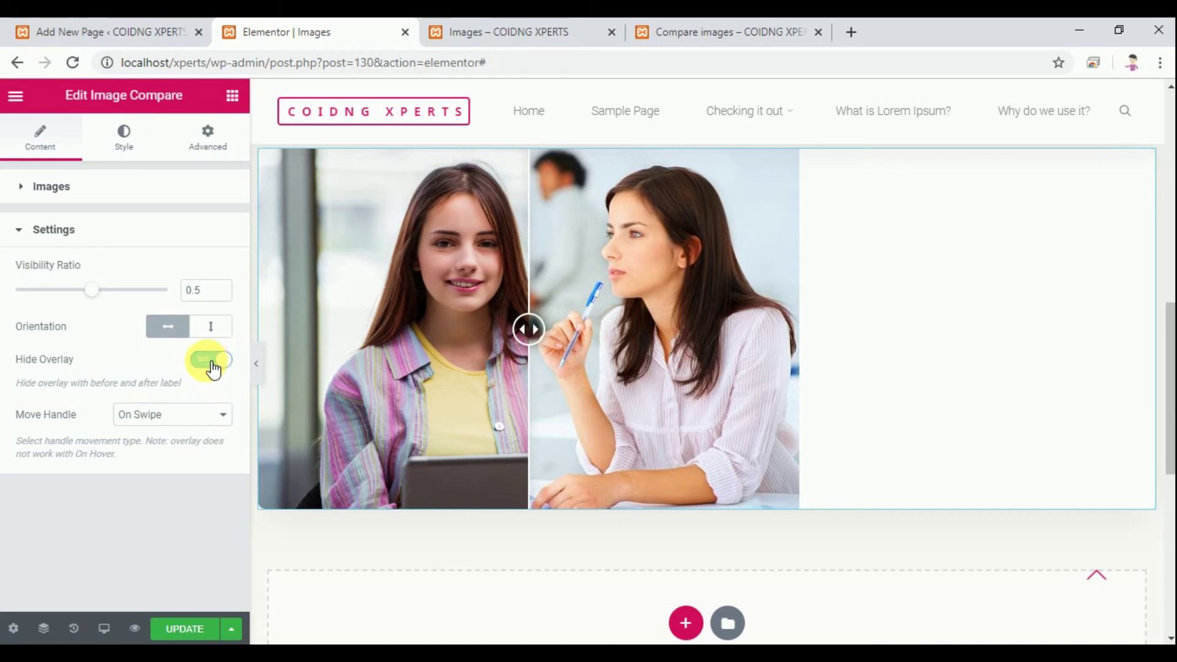
pyautogui.click(210, 360)
pyautogui.click(205, 415)
pyautogui.click(206, 415)
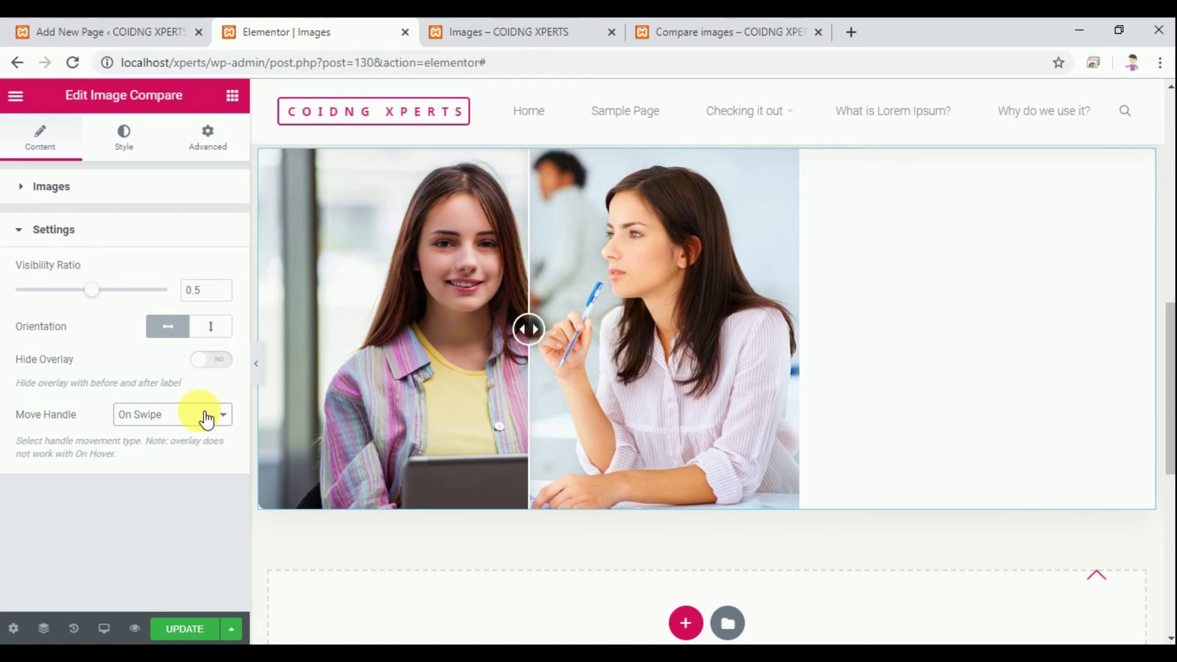
# Set the image comparison's visibility ratio to 0.7 and collapse its settings.
pyautogui.moveTo(99, 299); pyautogui.dragTo(130, 299)
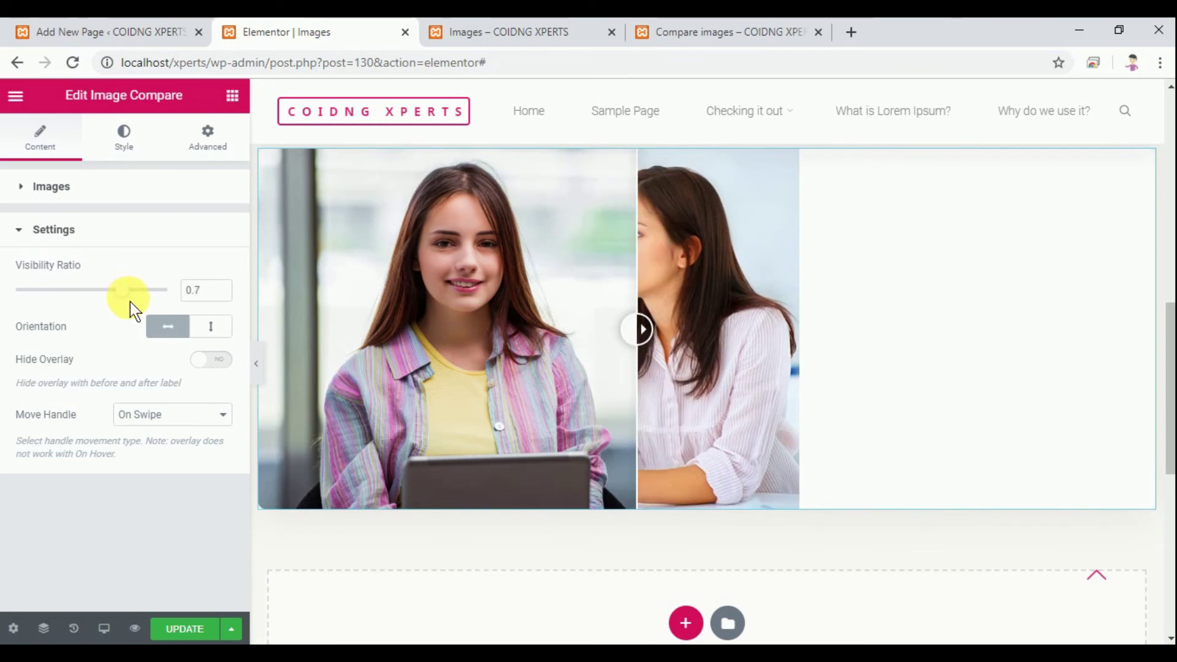
pyautogui.click(35, 232)
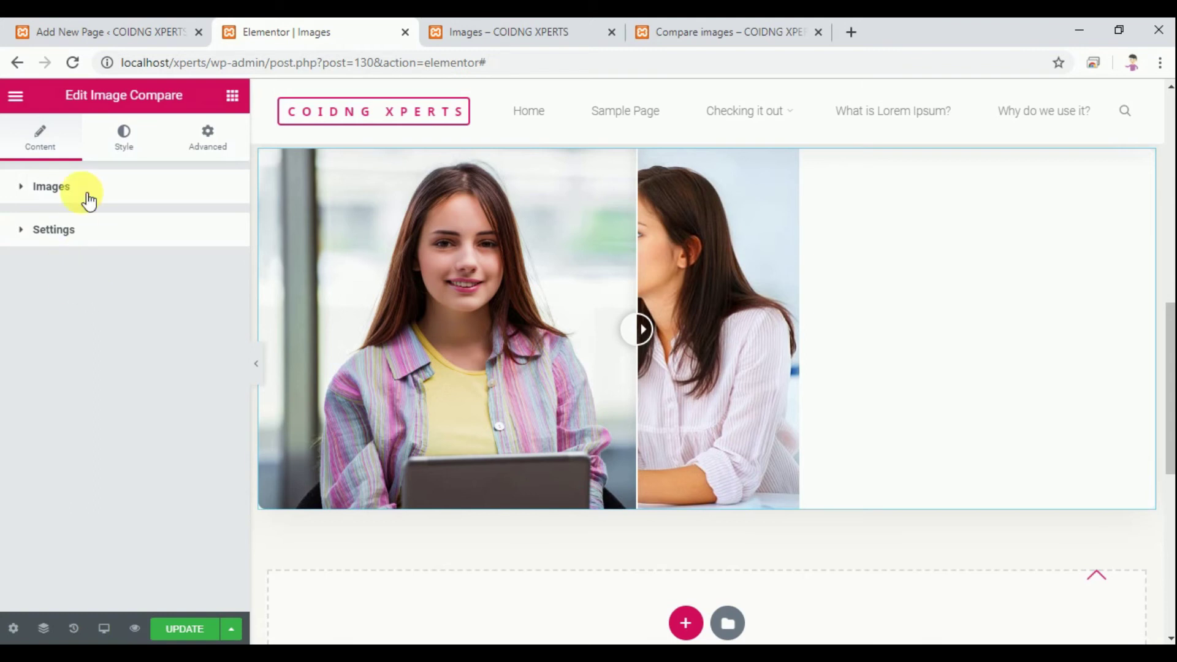
# Set the comparison slider's handle color to the pink #DE1E82.
pyautogui.click(125, 146)
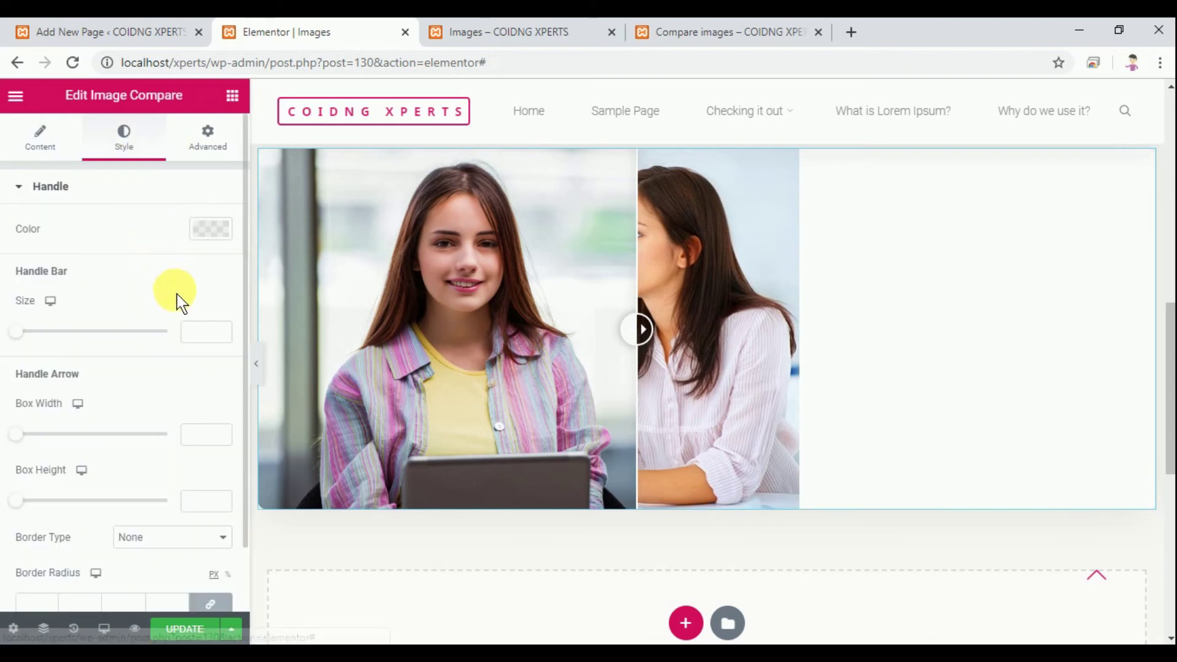
pyautogui.click(209, 232)
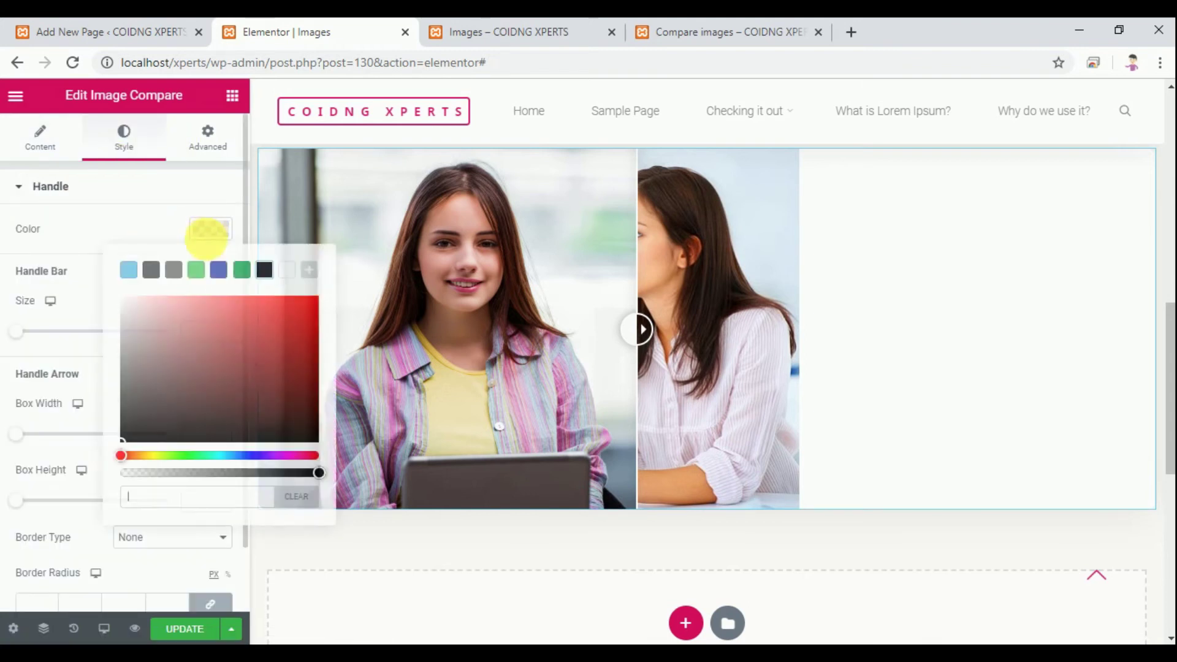
pyautogui.click(300, 456)
pyautogui.click(292, 314)
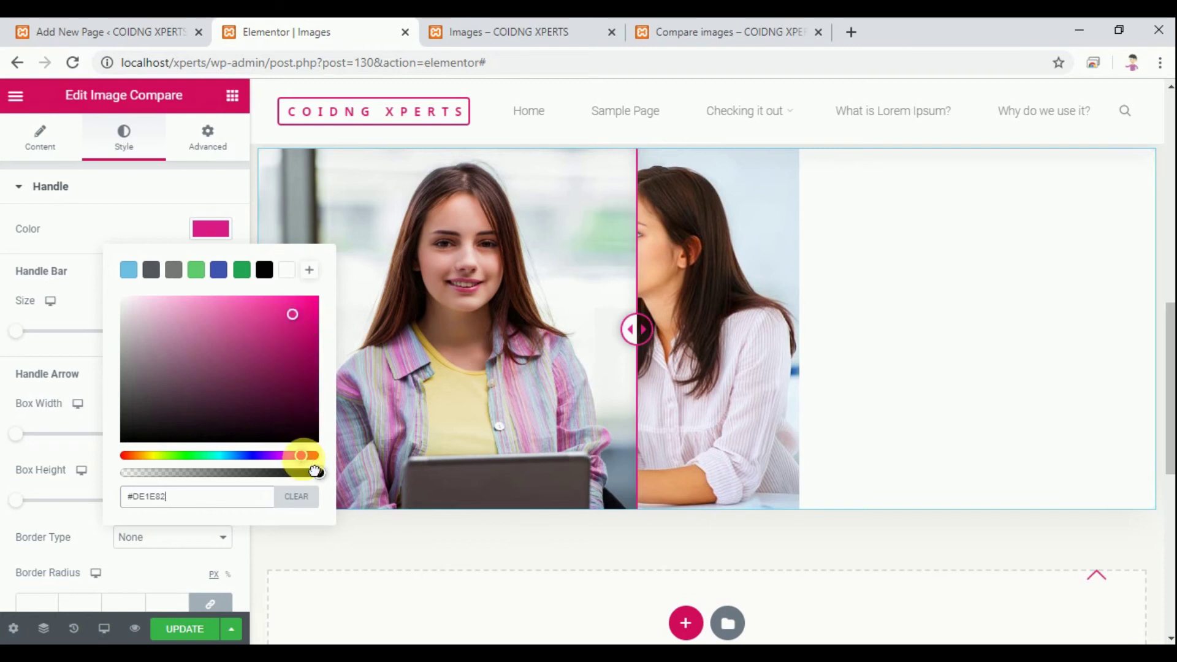
# Close the handle color picker, then set the handle bar size to 5 and the handle arrow's box width to 63.
pyautogui.click(209, 230)
pyautogui.scroll(-1, 122, 368)
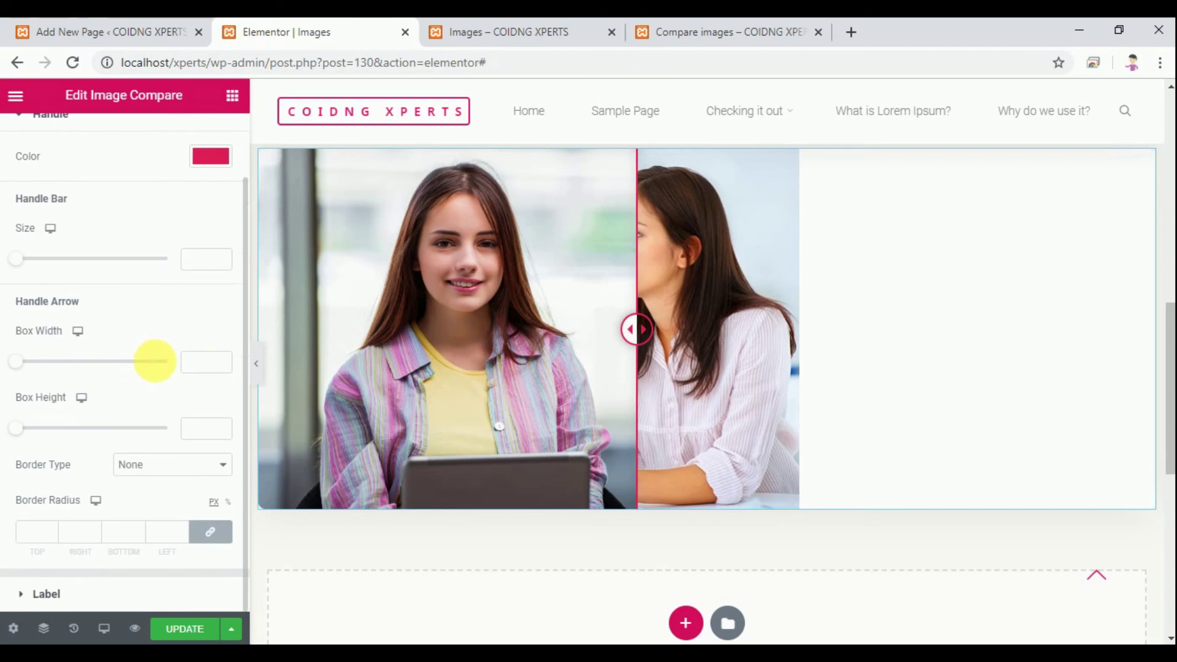
pyautogui.scroll(3, 457, 380)
pyautogui.scroll(-2, 473, 388)
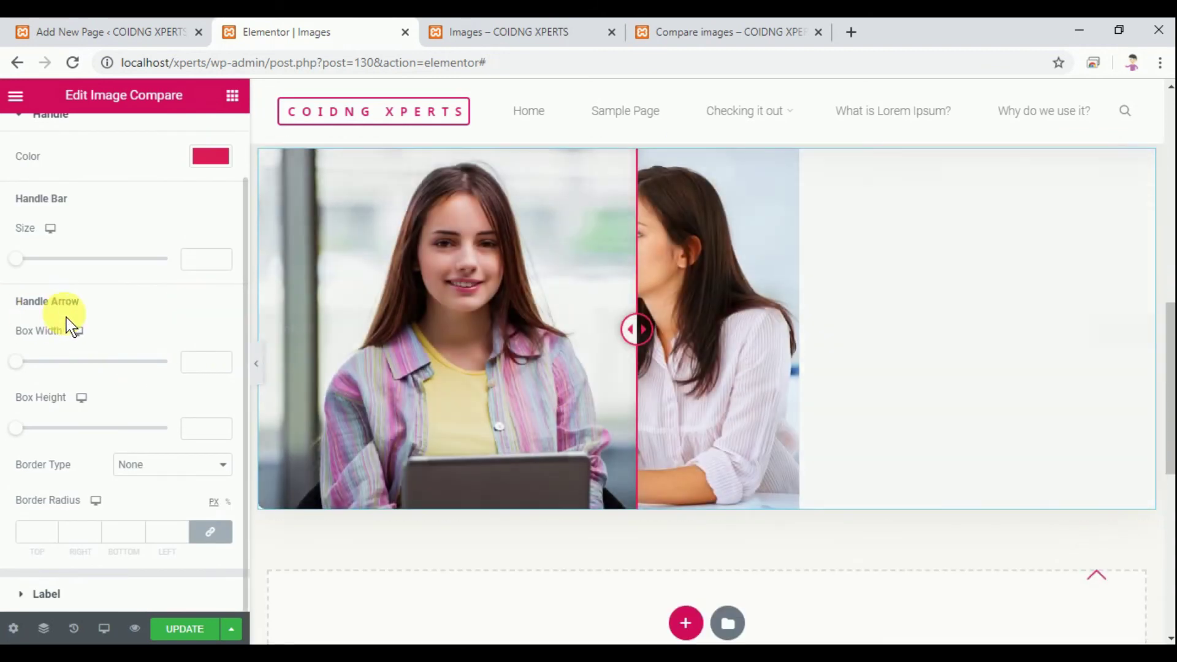
pyautogui.moveTo(22, 270); pyautogui.dragTo(36, 270)
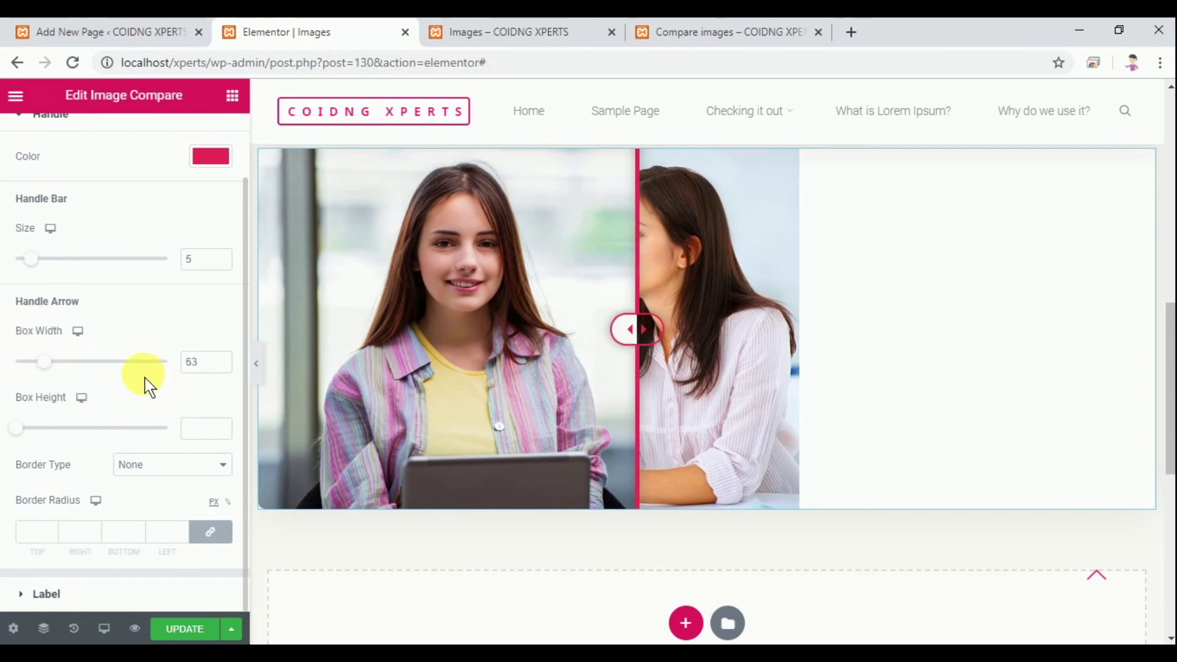
# Unlink the image comparison's margins, set the top margin to 50 and the bottom margin to 150, and update the page.
pyautogui.scroll(2, 168, 393)
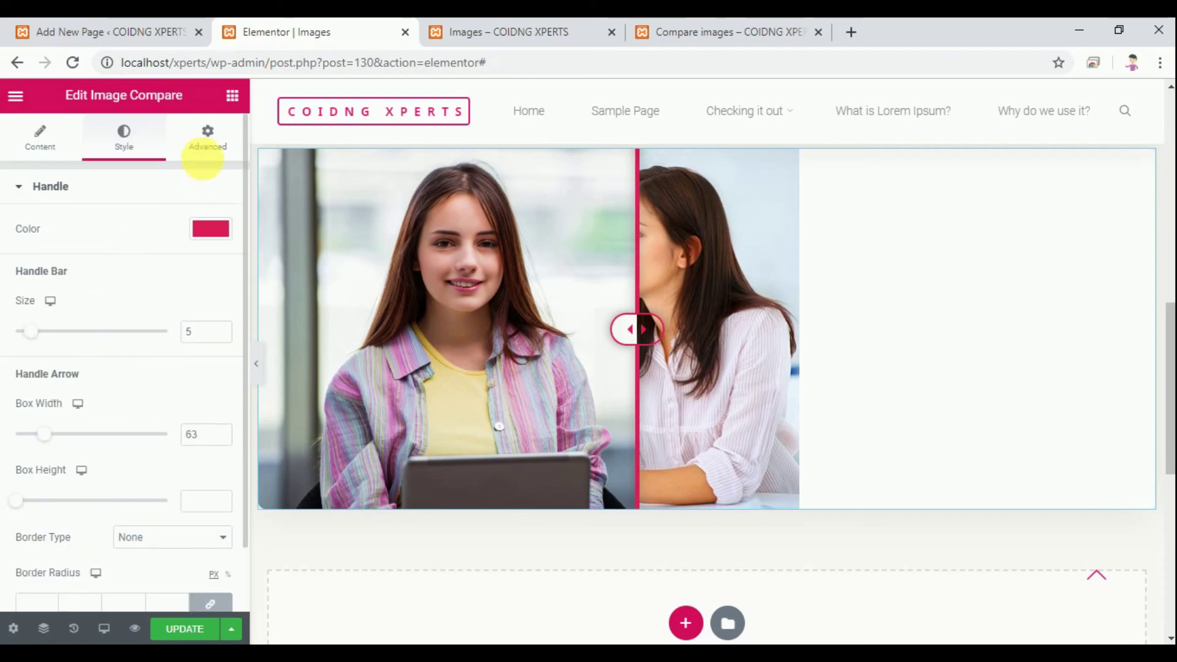
pyautogui.click(209, 144)
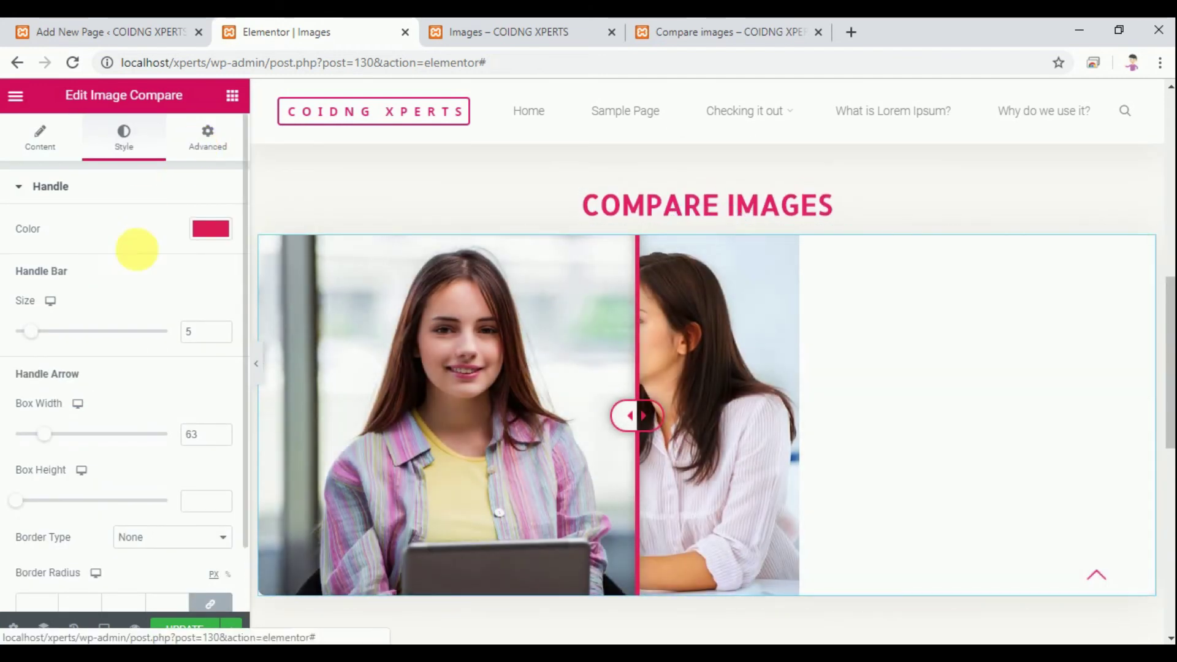
pyautogui.click(214, 263)
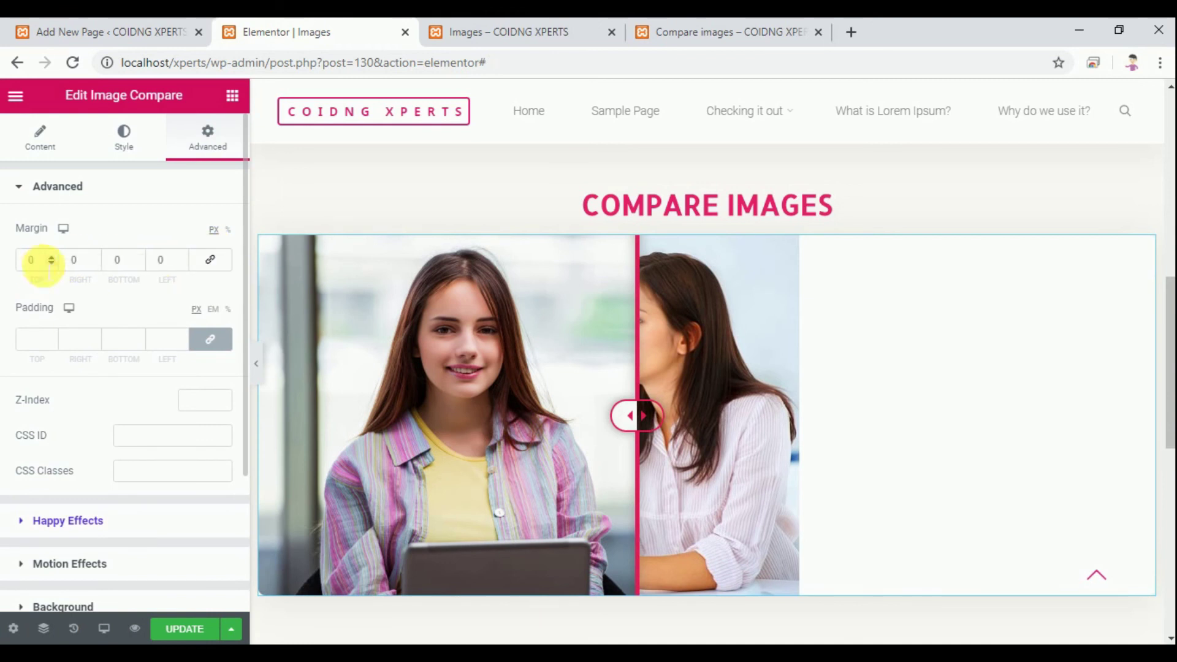
pyautogui.click(14, 251)
pyautogui.write('100')
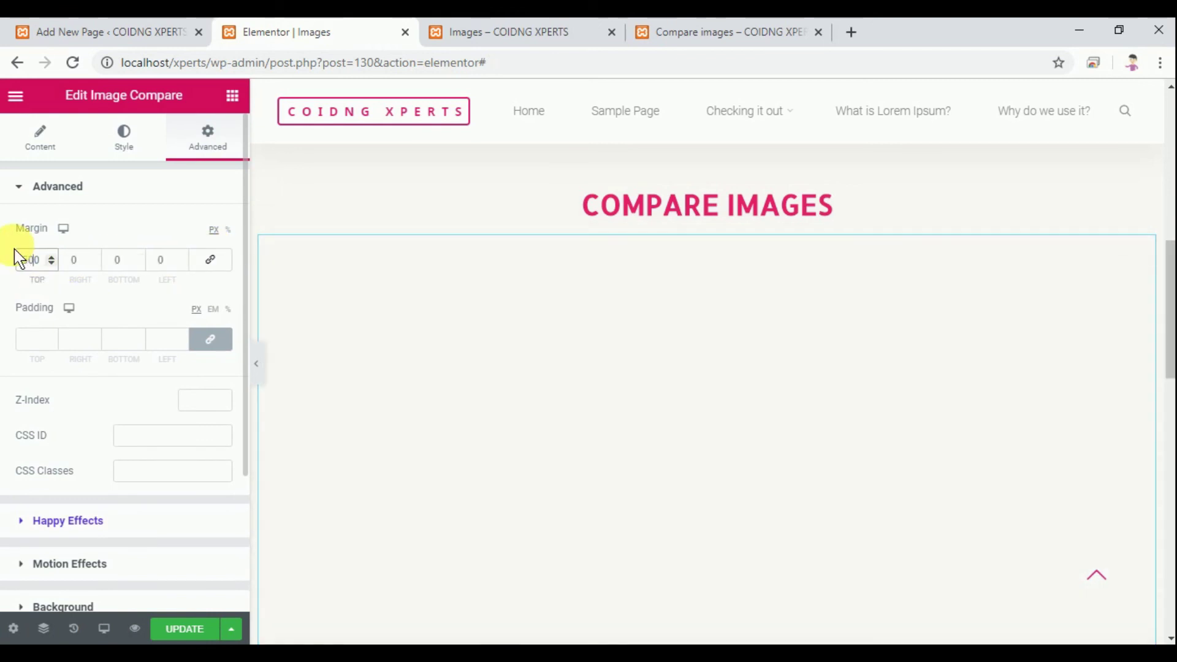
pyautogui.press('BackSpace')
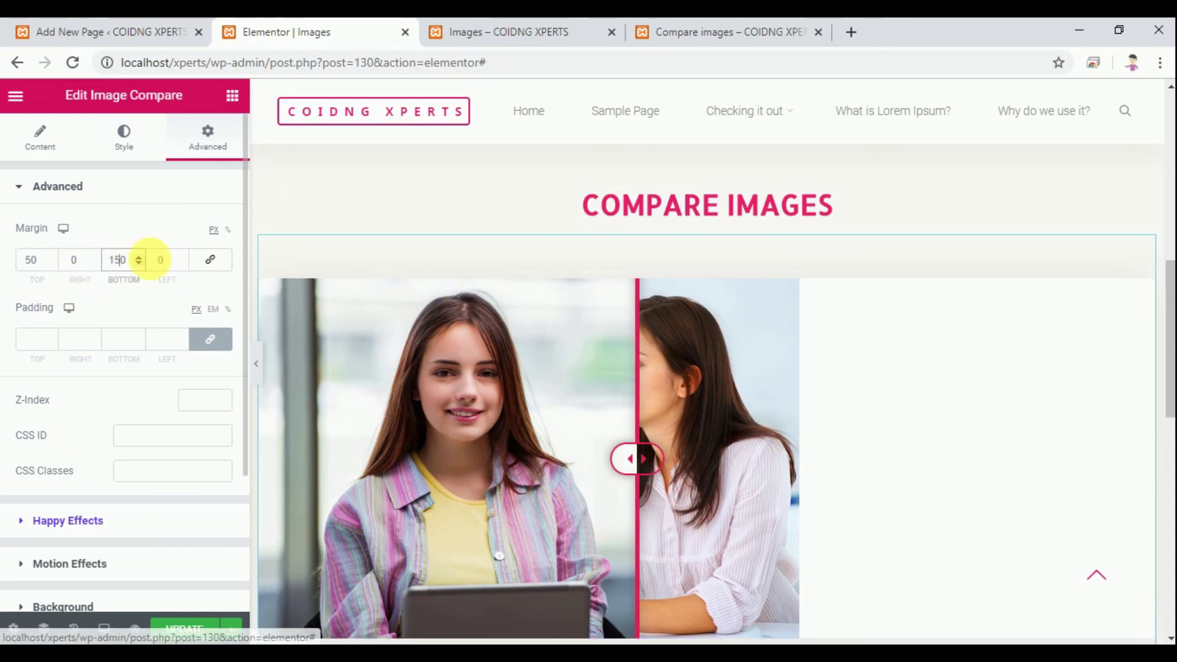
pyautogui.click(185, 628)
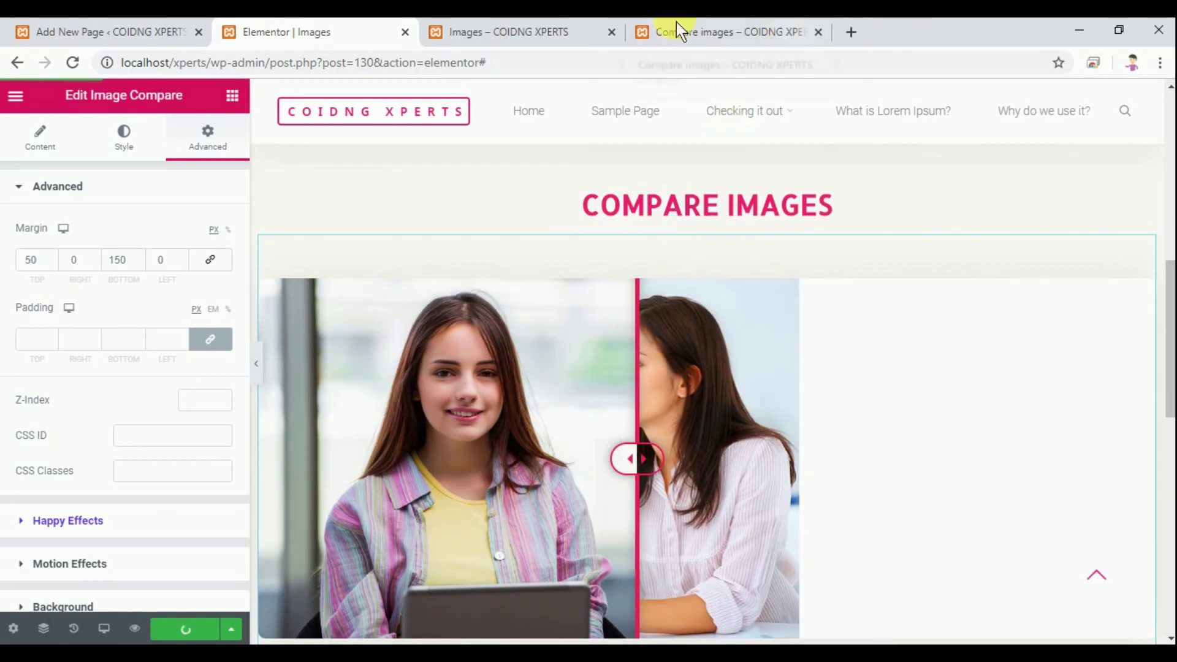
# Check the comparison slider on the Images page preview by moving its handle toward the Before side.
pyautogui.click(517, 43)
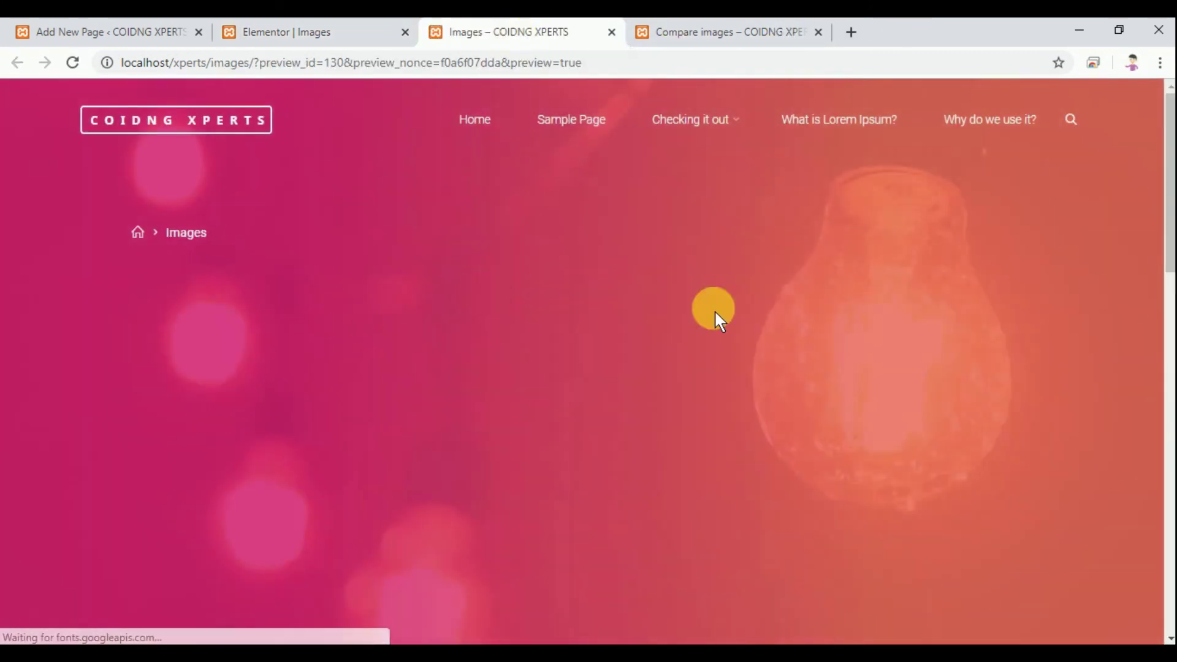
pyautogui.scroll(-5, 952, 342)
pyautogui.scroll(-3, 967, 338)
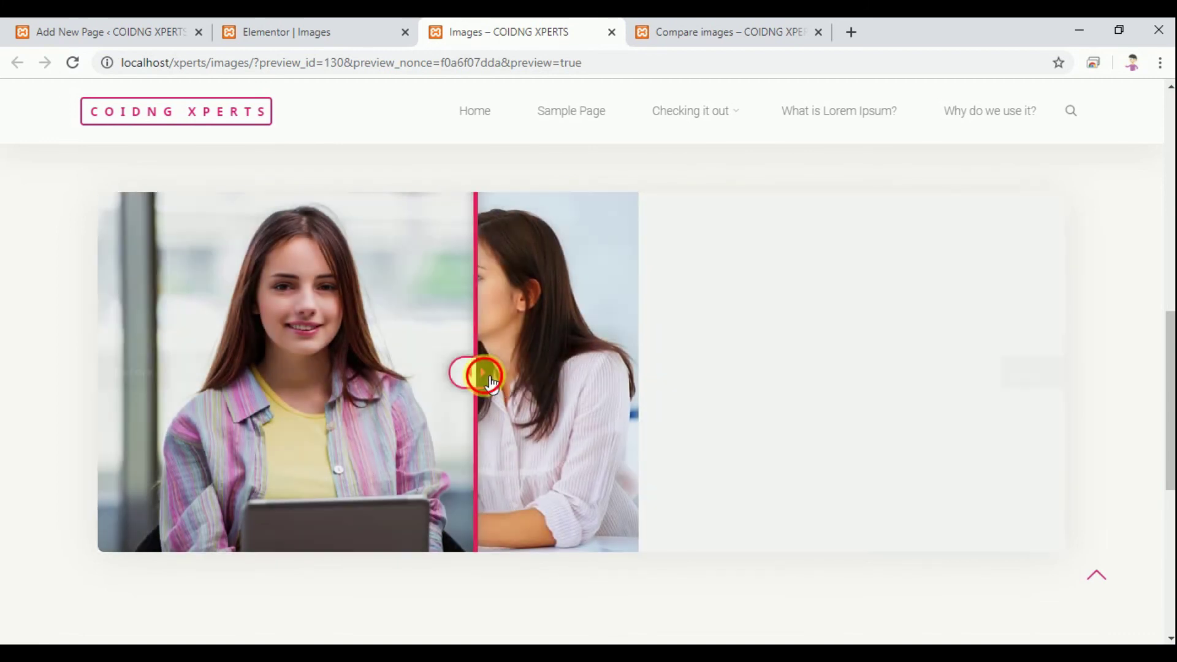
pyautogui.moveTo(483, 373); pyautogui.dragTo(431, 375)
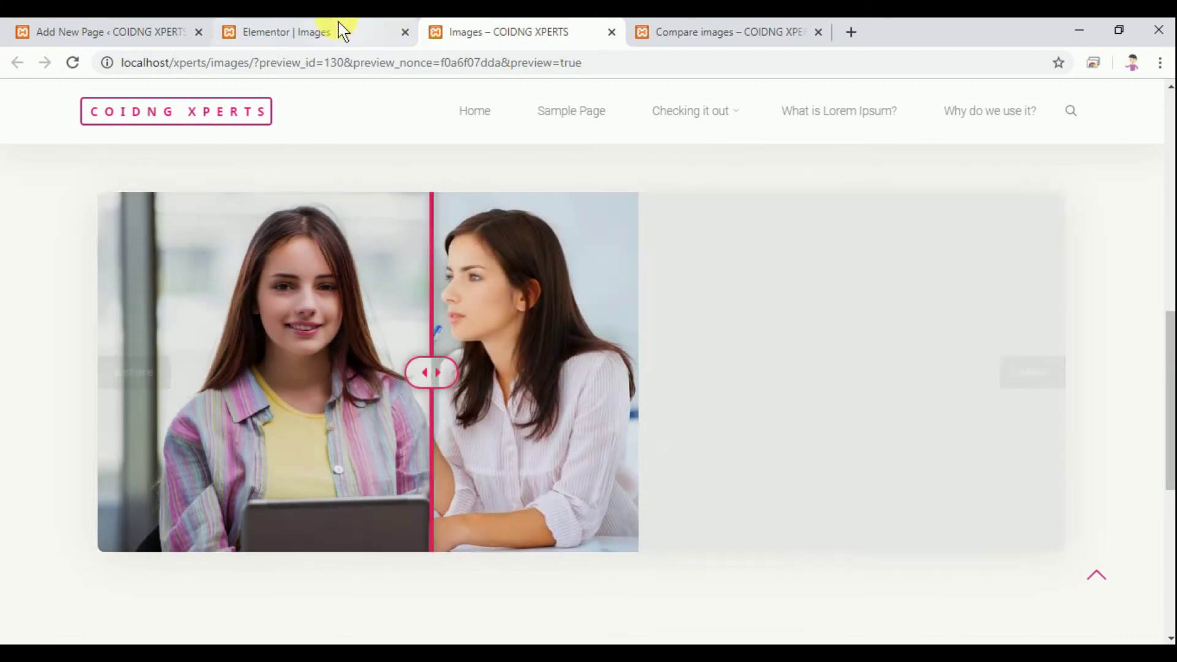
# Return to the Elementor editor, enable Hide Overlay in the image comparison's settings, and update the page.
pyautogui.click(336, 27)
pyautogui.scroll(-3, 184, 355)
pyautogui.scroll(3, 178, 386)
pyautogui.click(124, 138)
pyautogui.scroll(-5, 156, 401)
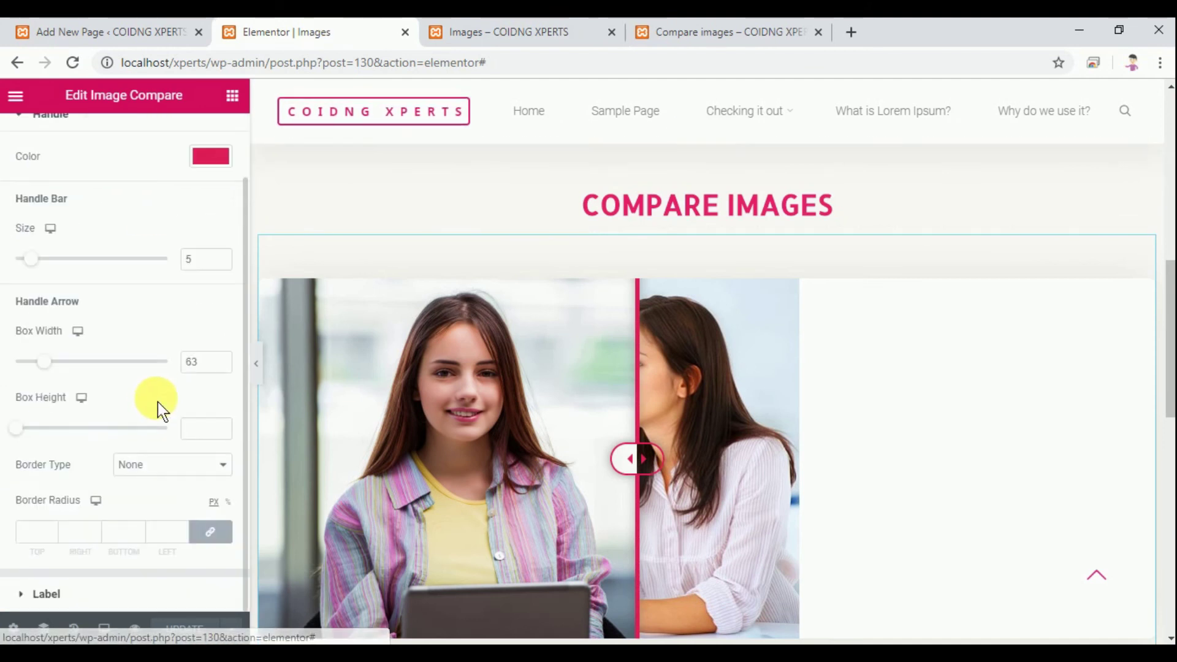
pyautogui.scroll(2, 55, 478)
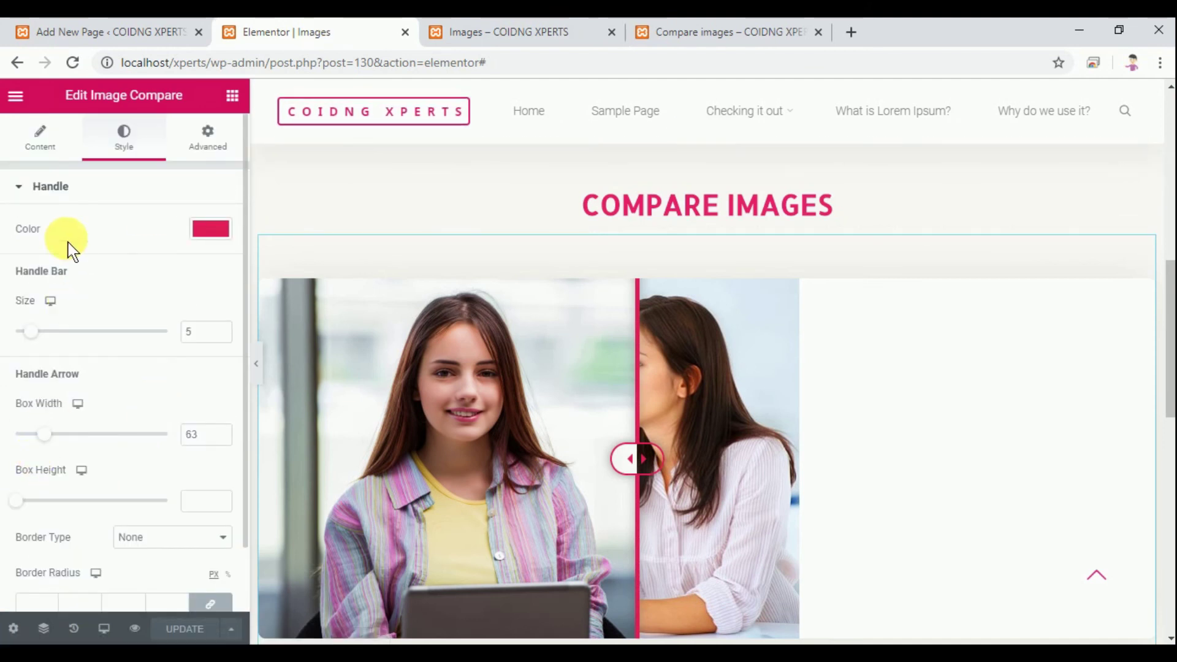
pyautogui.click(26, 190)
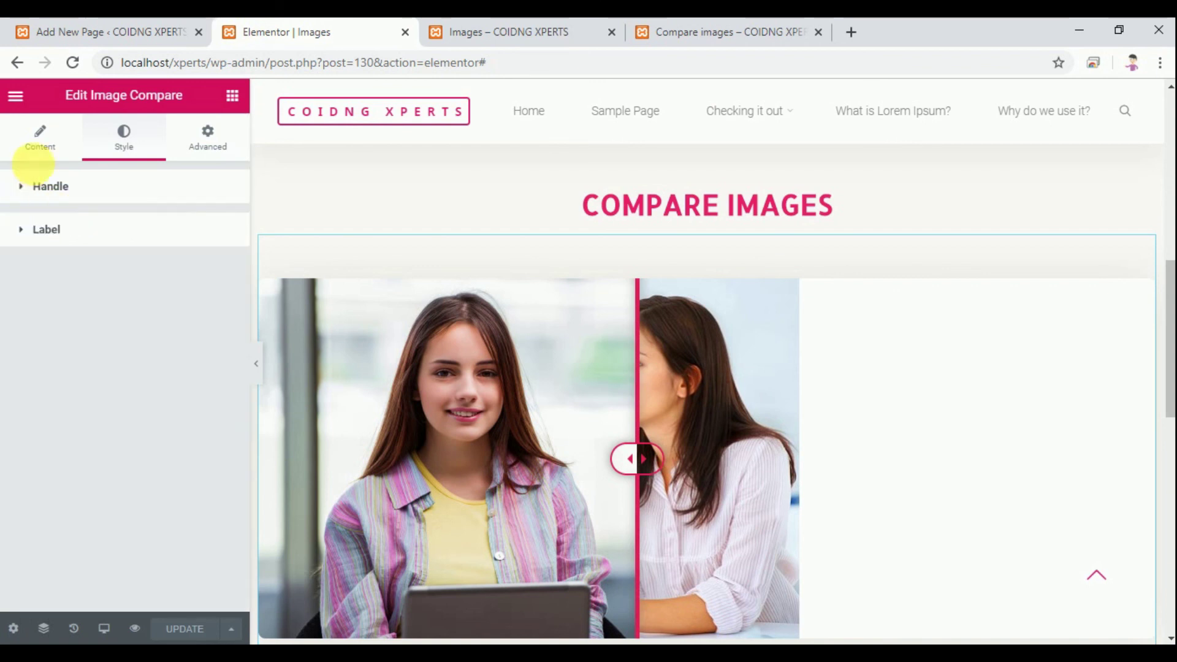
pyautogui.click(40, 147)
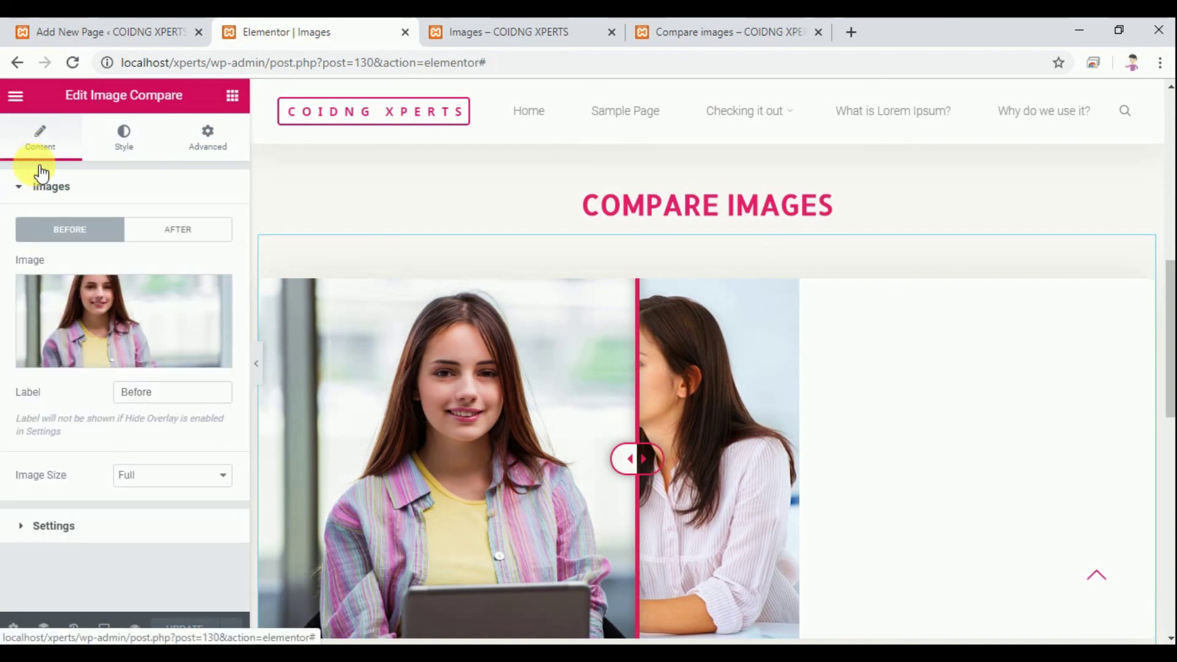
pyautogui.click(53, 525)
pyautogui.click(135, 415)
pyautogui.click(158, 416)
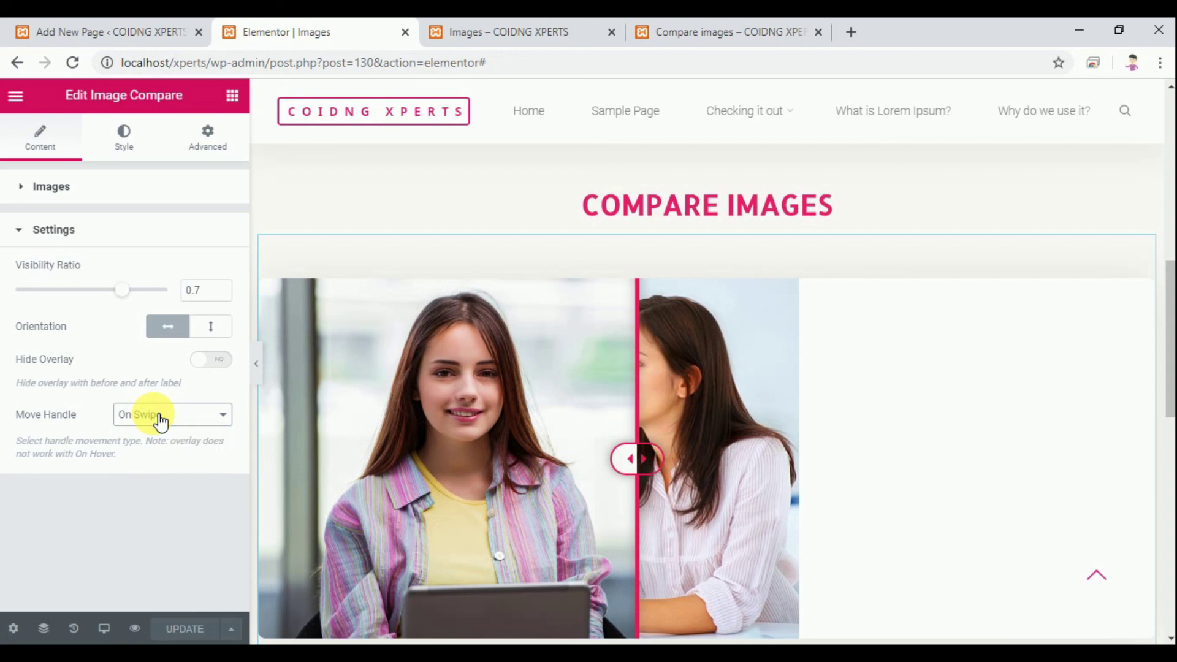
pyautogui.click(214, 361)
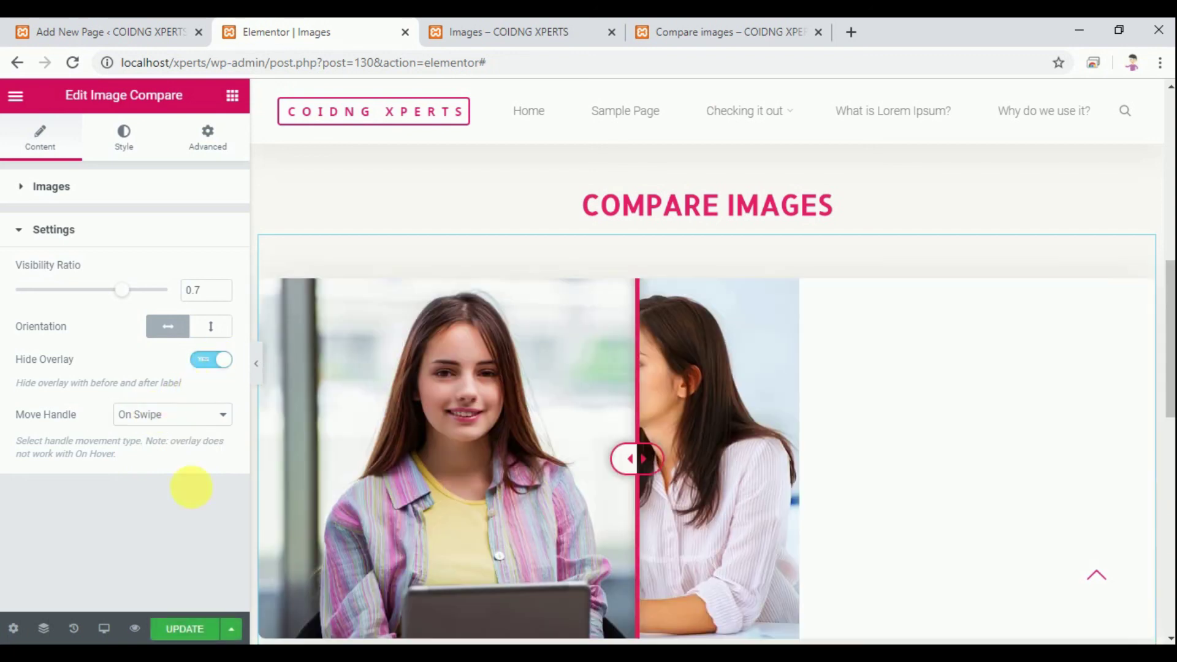
# View the Images page preview in full screen and test the comparison slider by moving its handle to the Before image's outer edge.
pyautogui.click(532, 31)
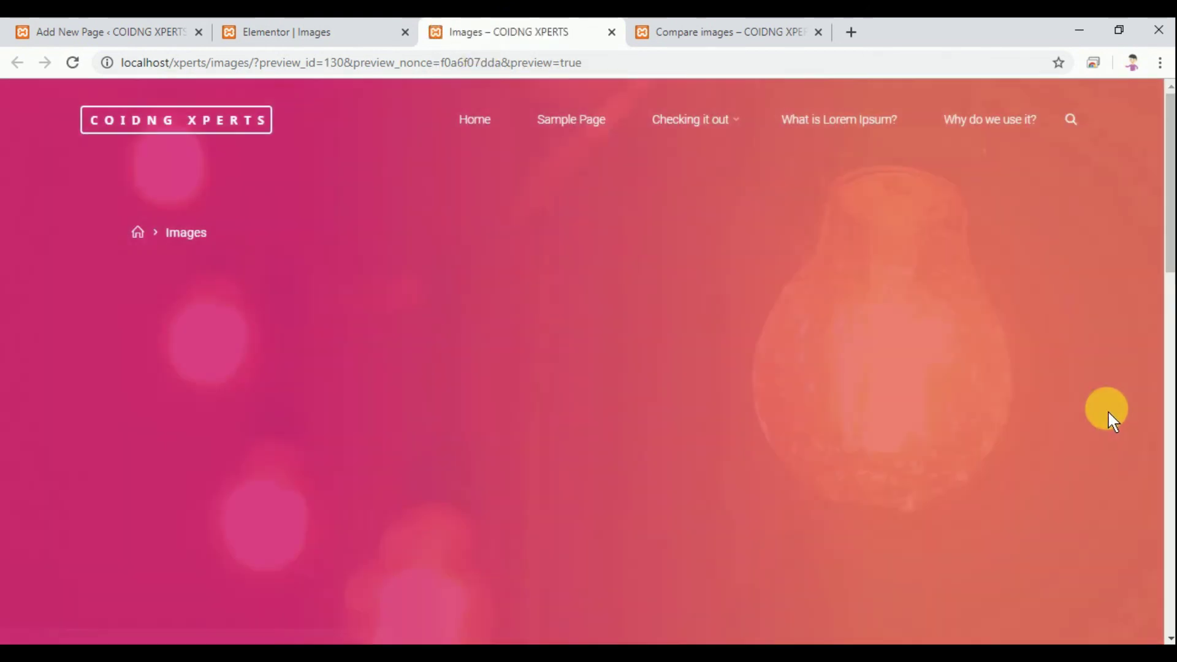
pyautogui.scroll(-10, 1164, 394)
pyautogui.scroll(1, 489, 288)
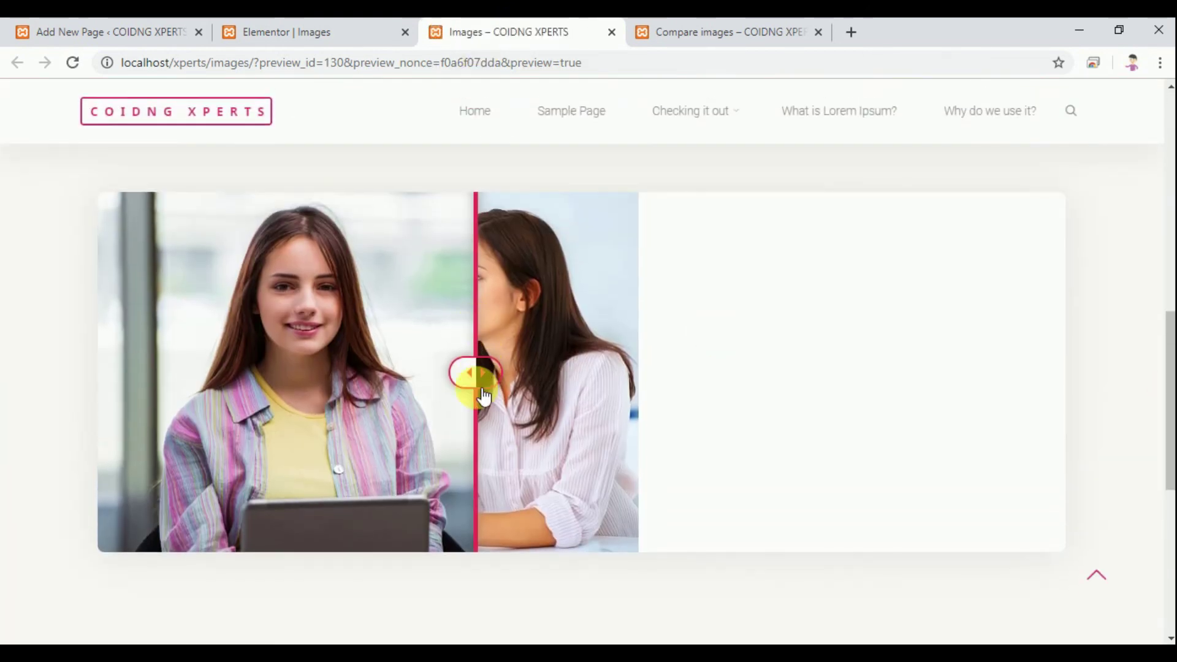
pyautogui.moveTo(498, 368); pyautogui.dragTo(426, 349)
pyautogui.press('F11')
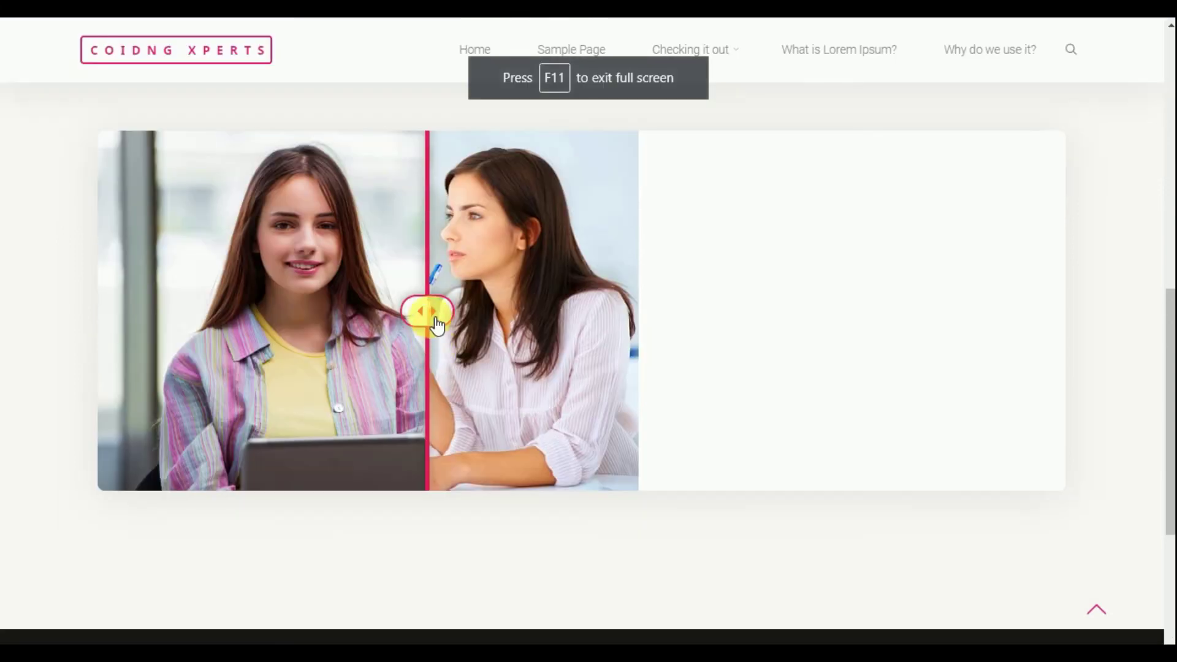
pyautogui.scroll(2, 438, 331)
pyautogui.moveTo(443, 398); pyautogui.dragTo(110, 383)
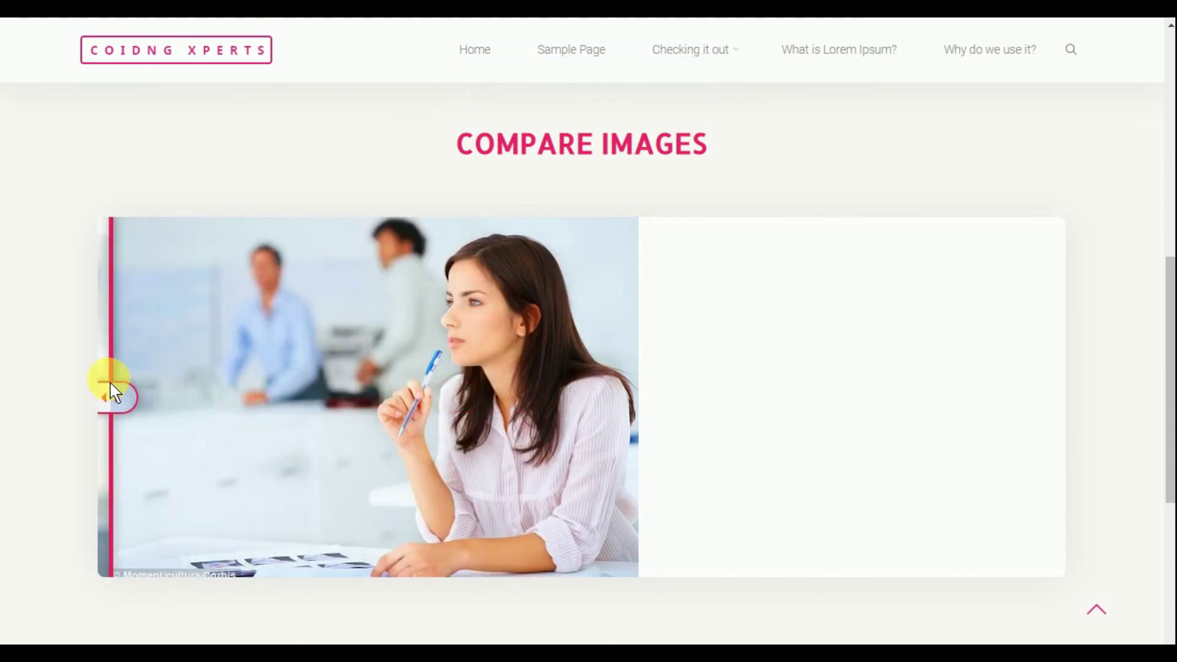